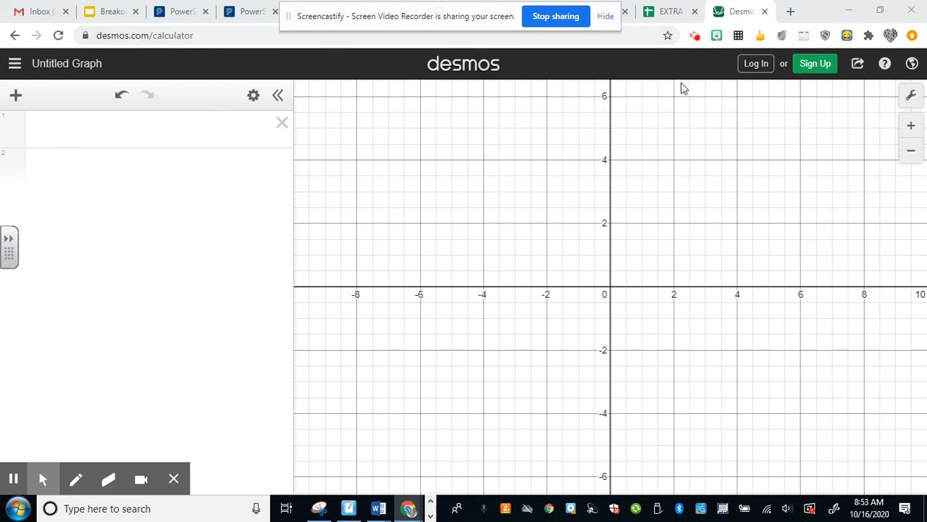
# Step: Log in to the graphing calculator with the Google account
pyautogui.click(755, 65)
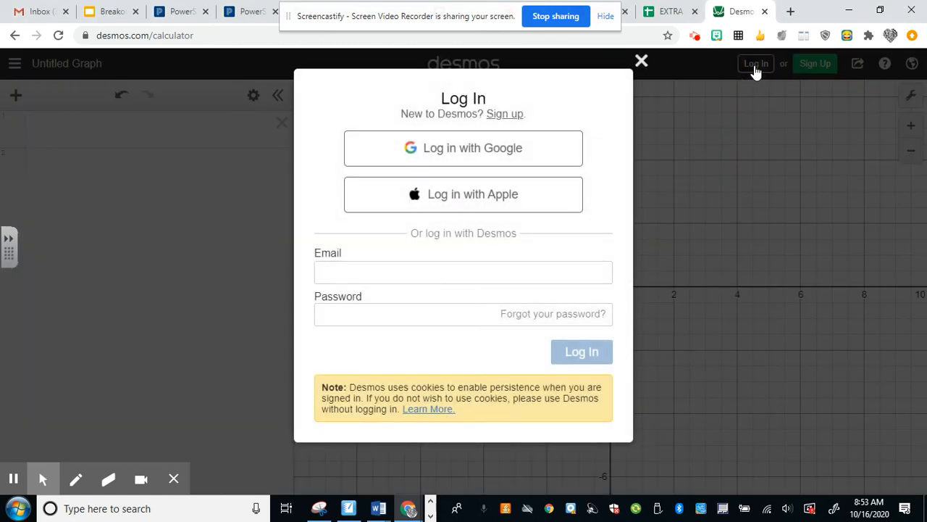
pyautogui.click(509, 147)
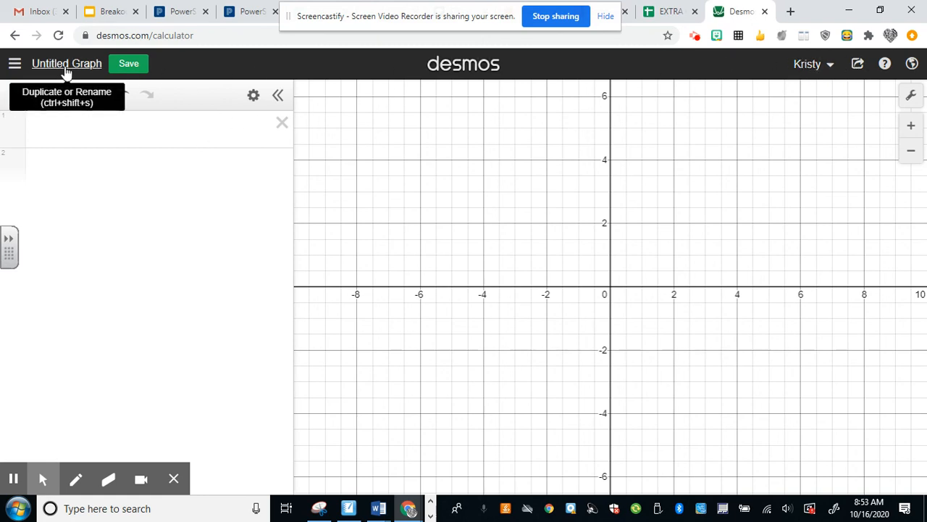
# Step: Insert a table as the first item in the expression list
pyautogui.click(66, 131)
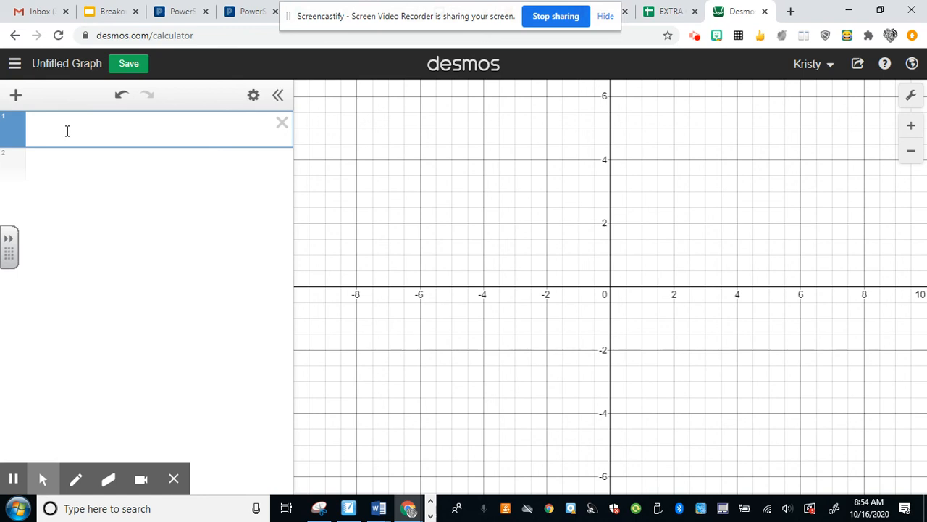
pyautogui.click(15, 96)
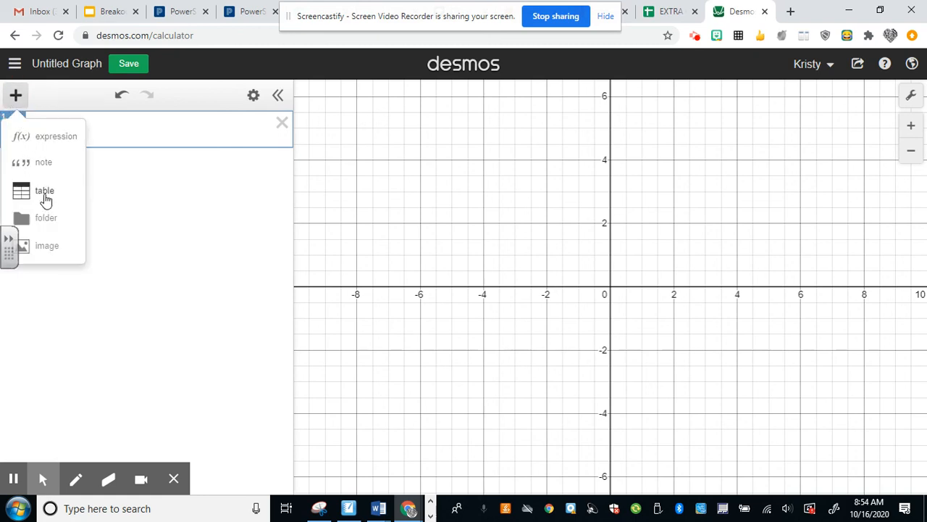
pyautogui.click(45, 192)
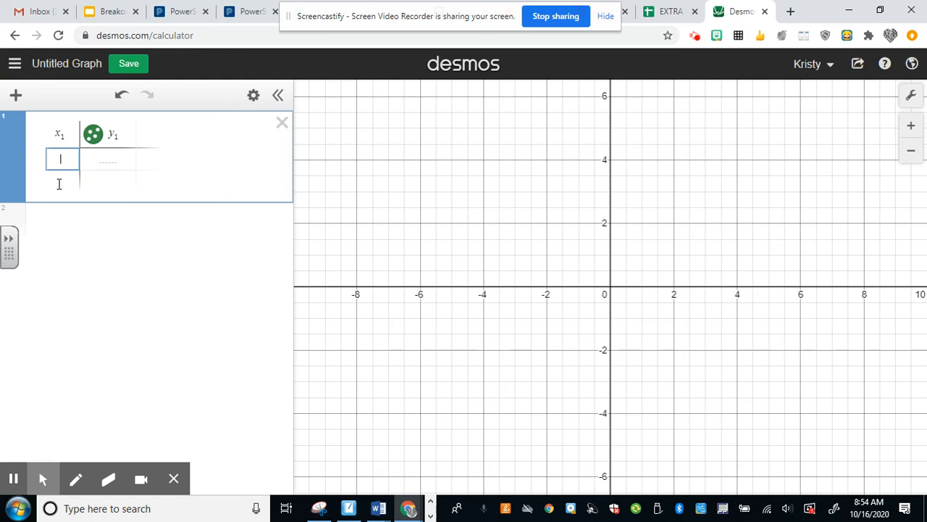
# Step: Enter 15, 22, 35, 40, 55 and 72 as the table's x₁ values
pyautogui.write('15')
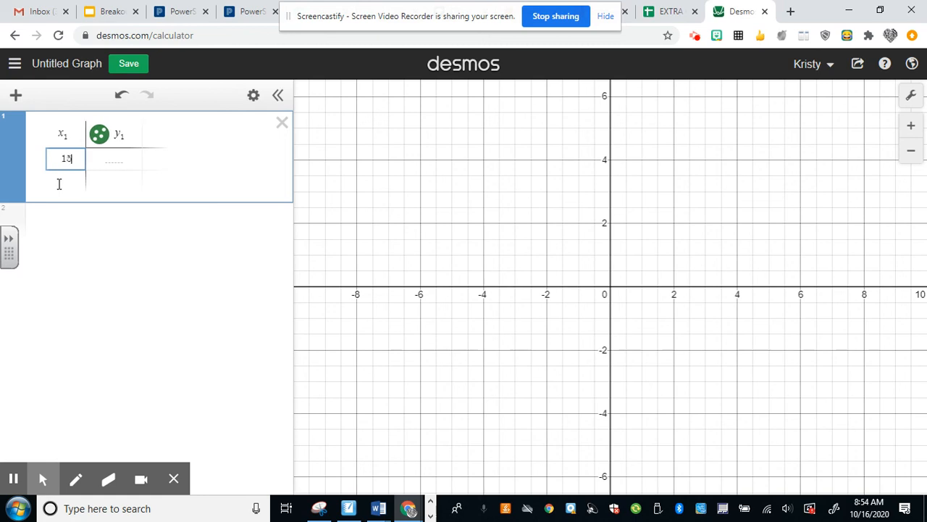
pyautogui.click(59, 184)
pyautogui.write('22')
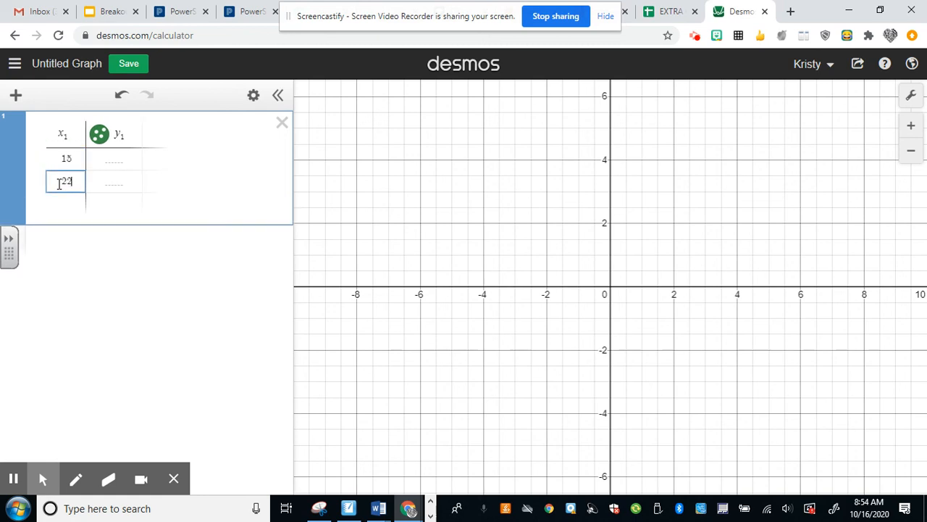
pyautogui.press('Return')
pyautogui.write('35')
pyautogui.press('Return')
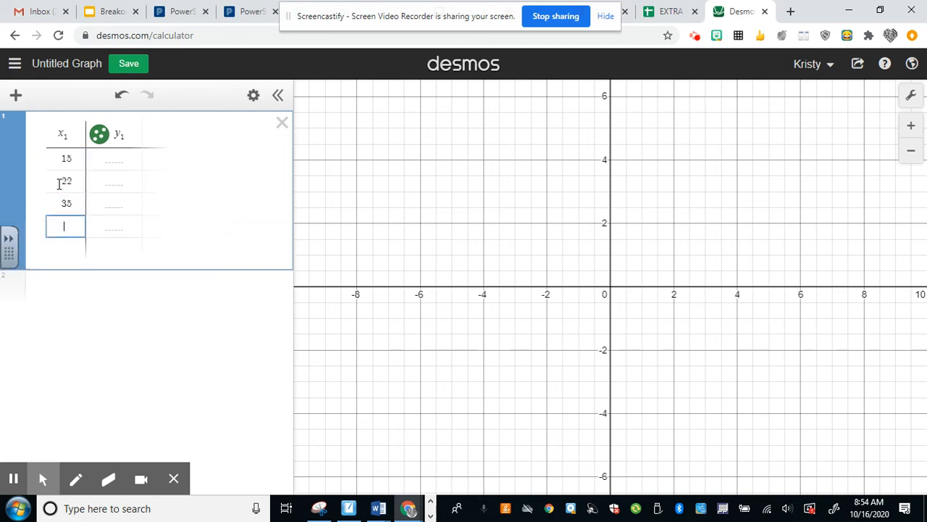
pyautogui.write('40')
pyautogui.press('Return')
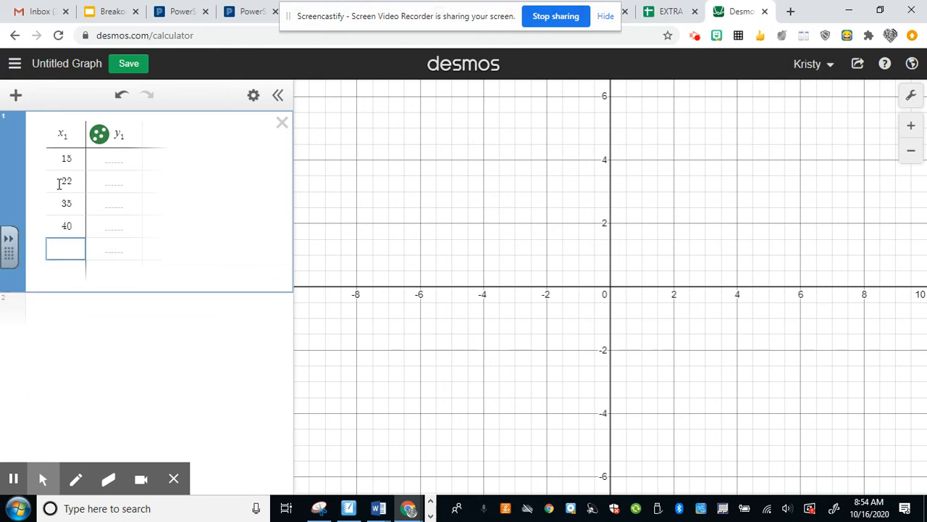
pyautogui.write('55')
pyautogui.press('Return')
pyautogui.write('72')
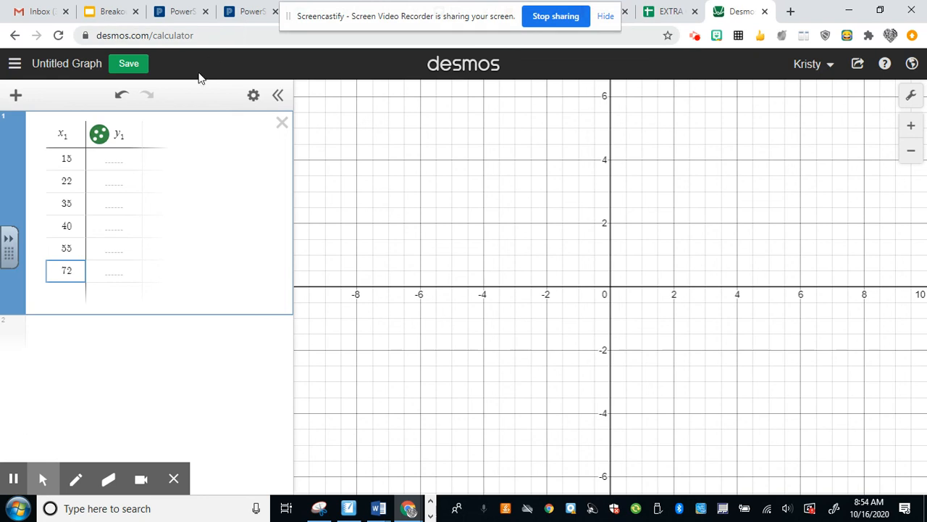
# Step: Fill the table's y₁ column with 62, 64, 70, 75, 82 and 93, one value per row
pyautogui.click(123, 162)
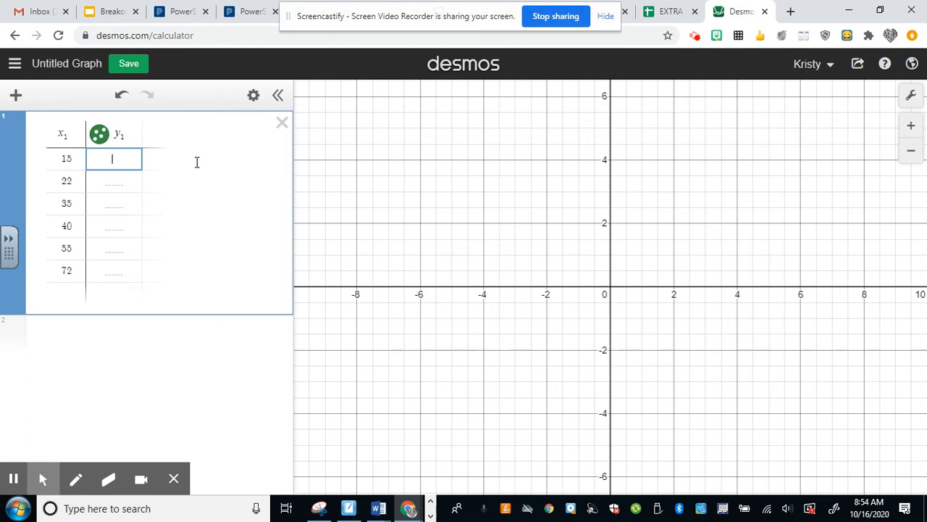
pyautogui.write('62')
pyautogui.press('Return')
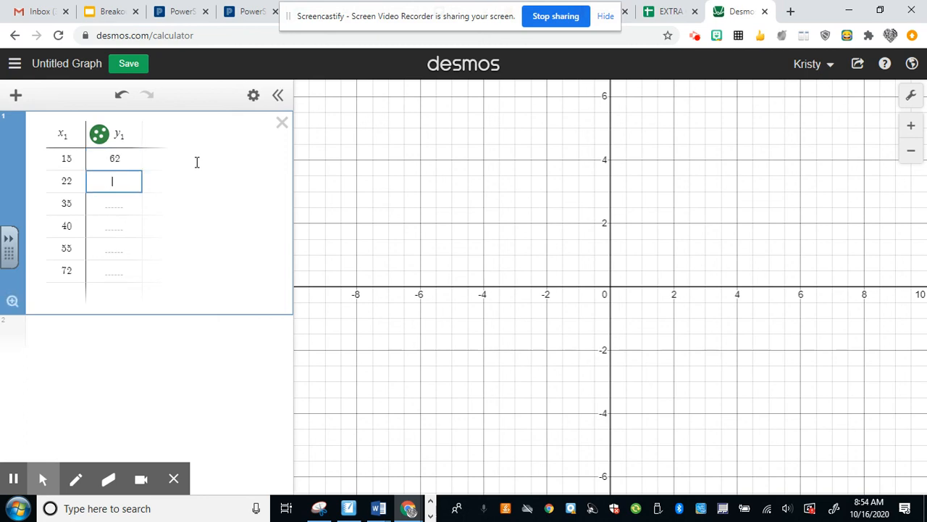
pyautogui.write('64')
pyautogui.press('Return')
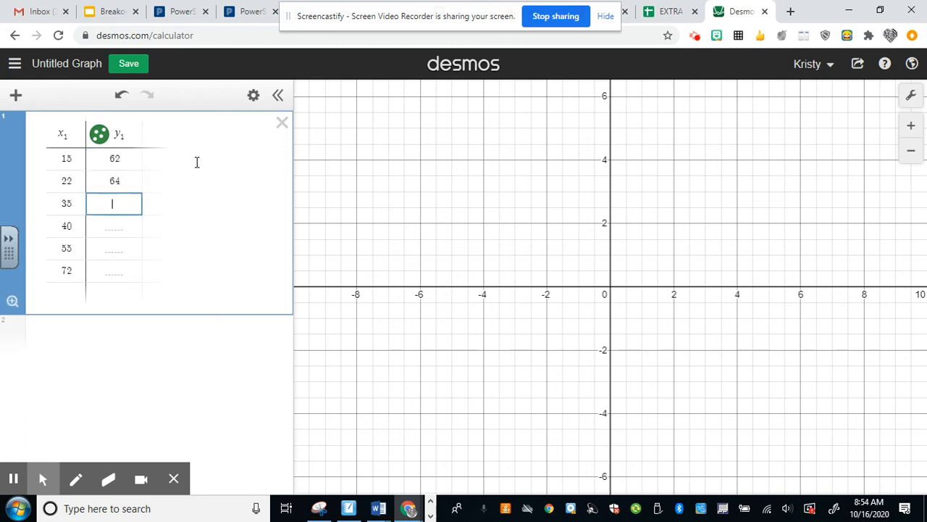
pyautogui.write('70')
pyautogui.press('Return')
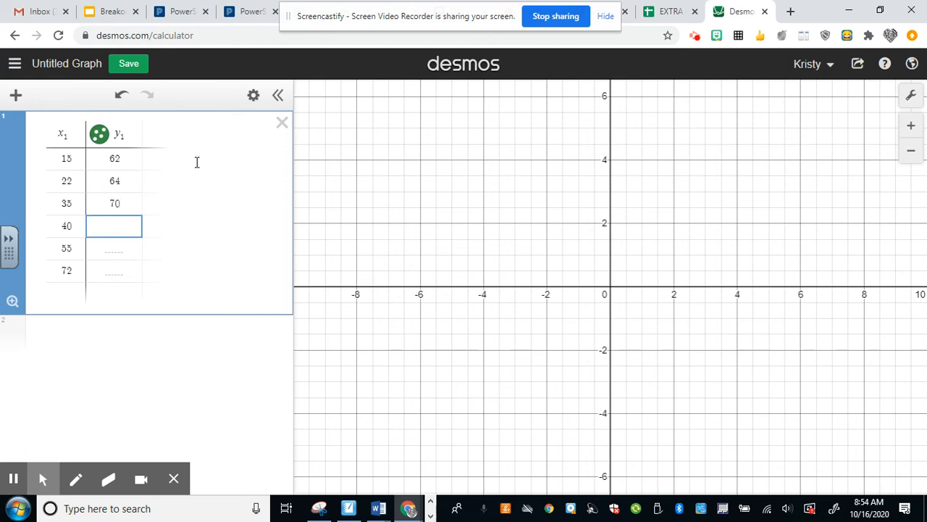
pyautogui.write('73')
pyautogui.press('Return')
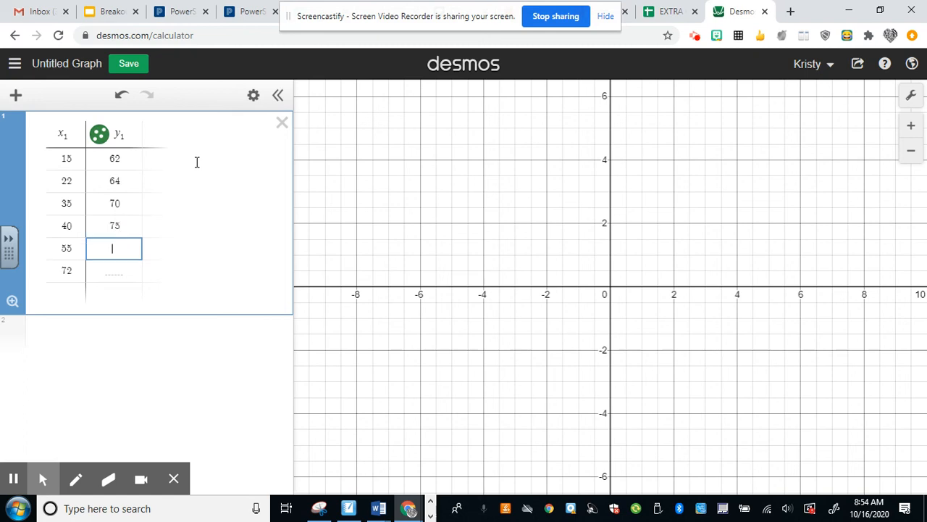
pyautogui.write('82')
pyautogui.press('Return')
pyautogui.write('93')
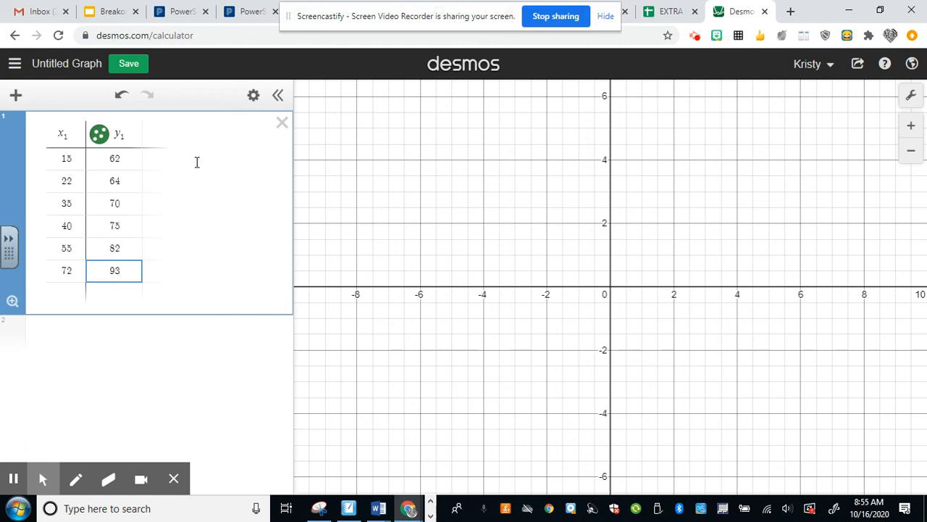
pyautogui.press('Return')
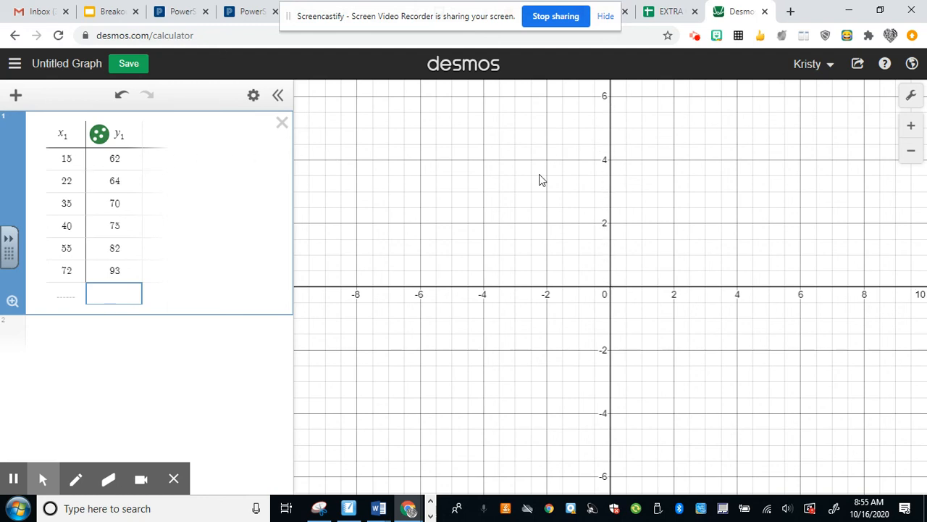
# Step: Frame the graph on the first quadrant so that all six data points and both axes fit in view
pyautogui.click(910, 157)
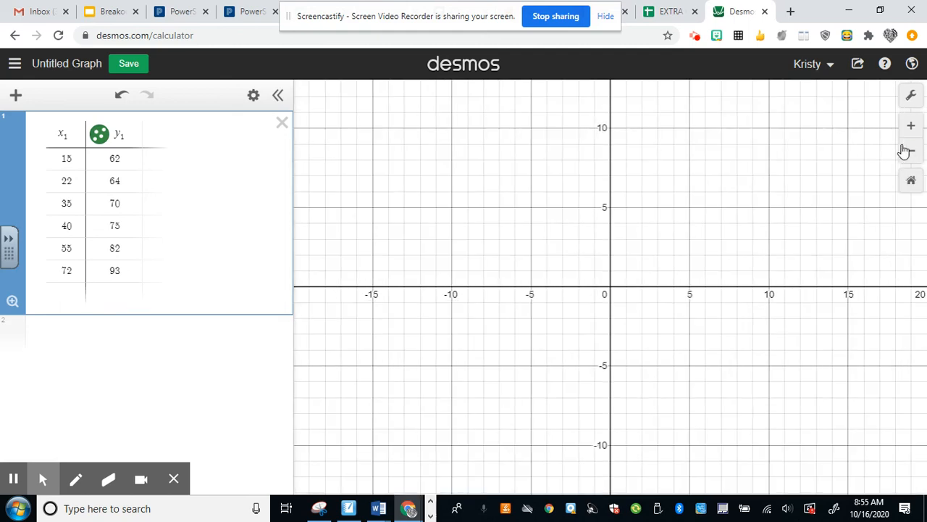
pyautogui.click(911, 155)
pyautogui.click(912, 155)
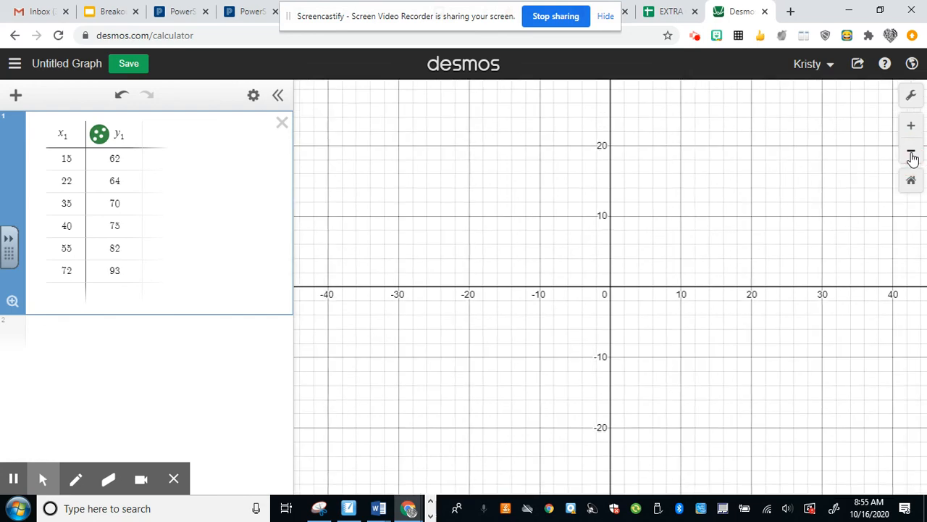
pyautogui.click(912, 156)
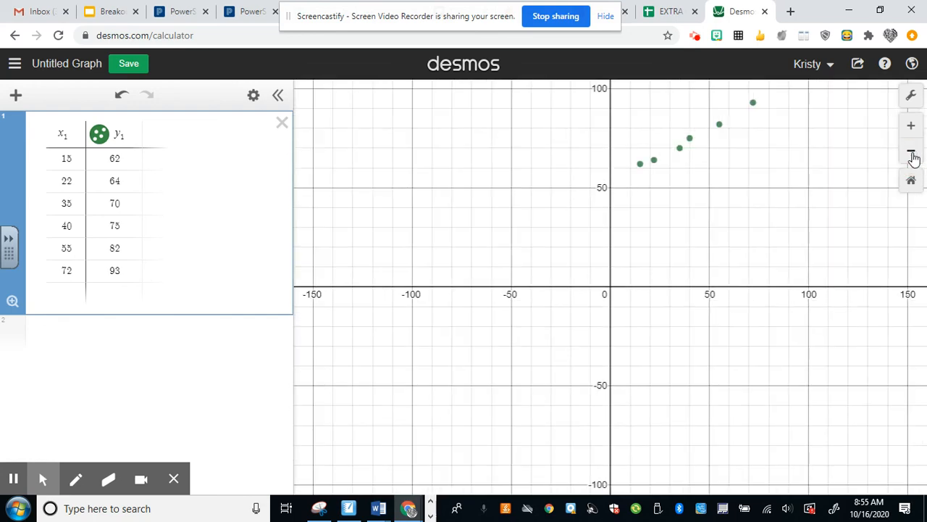
pyautogui.click(913, 156)
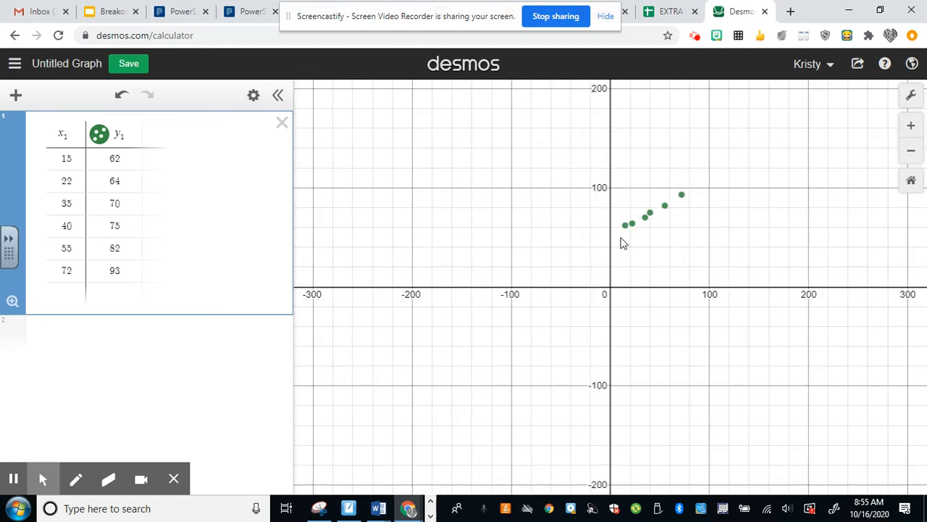
pyautogui.click(654, 244)
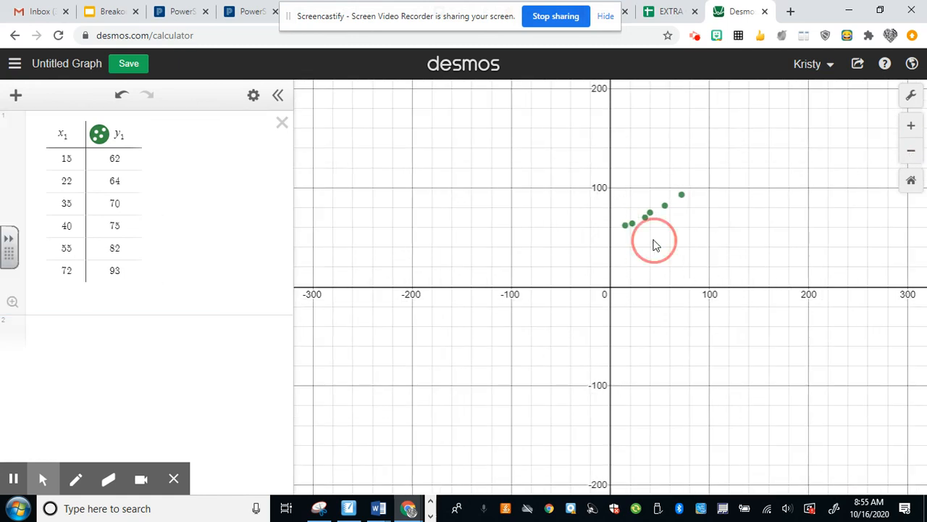
pyautogui.moveTo(654, 244); pyautogui.dragTo(378, 423)
pyautogui.click(911, 127)
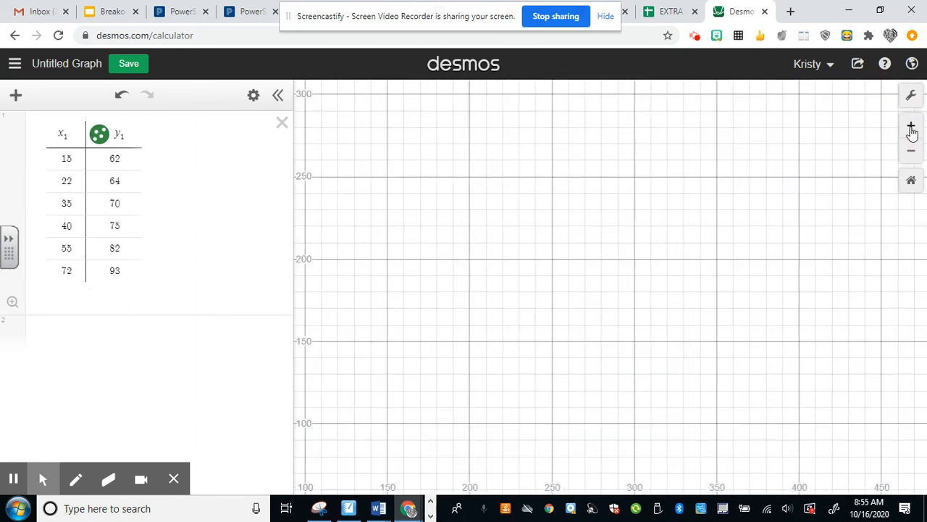
pyautogui.moveTo(638, 349); pyautogui.dragTo(802, 277)
pyautogui.moveTo(547, 365); pyautogui.dragTo(779, 269)
pyautogui.moveTo(633, 334); pyautogui.dragTo(546, 314)
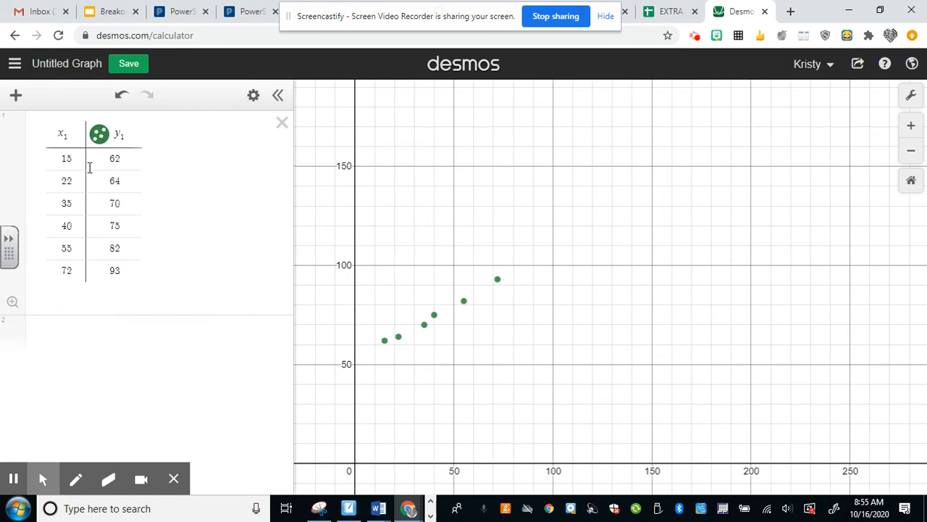
# Step: Change the colour of the table's y₁ data points to purple, keeping the table in the expression list
pyautogui.click(254, 97)
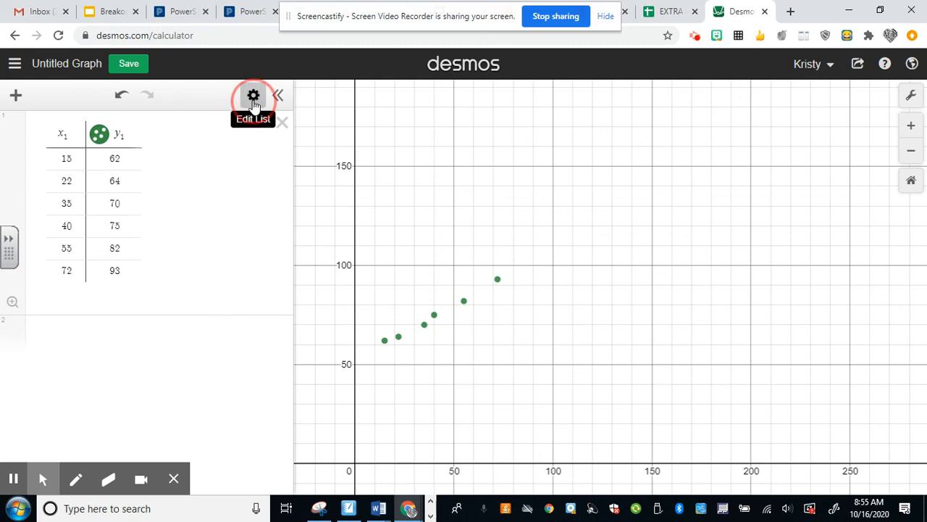
pyautogui.click(99, 136)
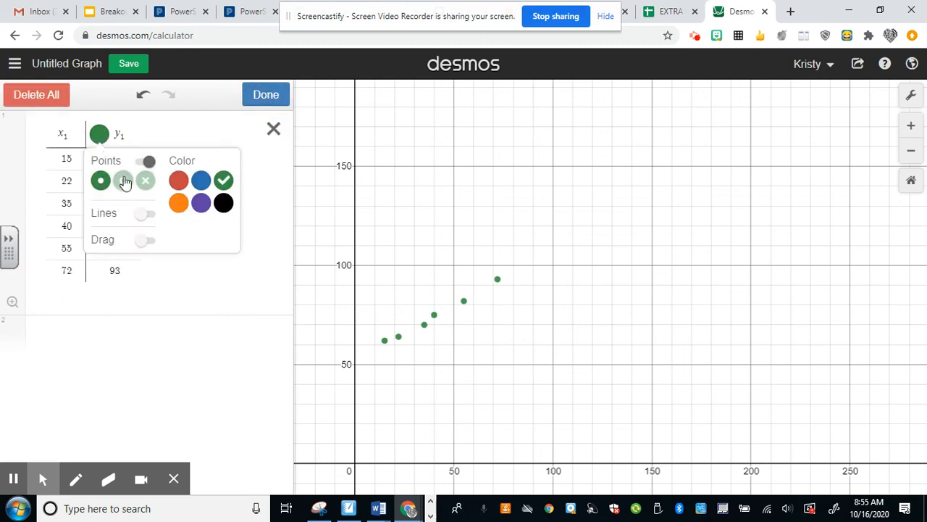
pyautogui.click(202, 205)
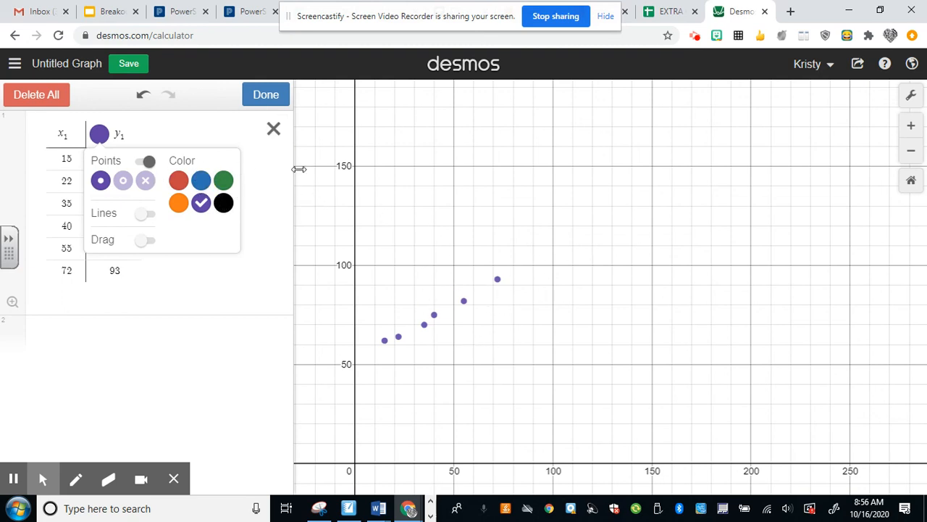
pyautogui.click(274, 130)
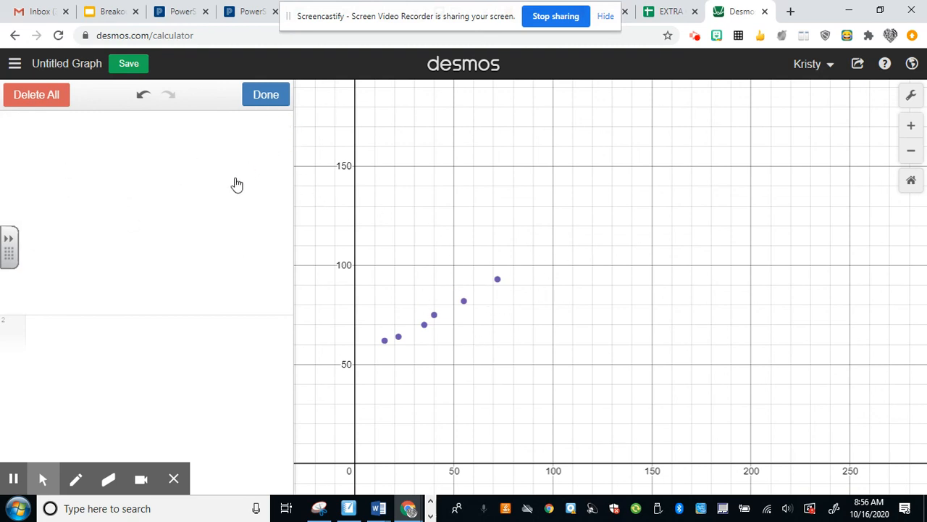
pyautogui.click(144, 96)
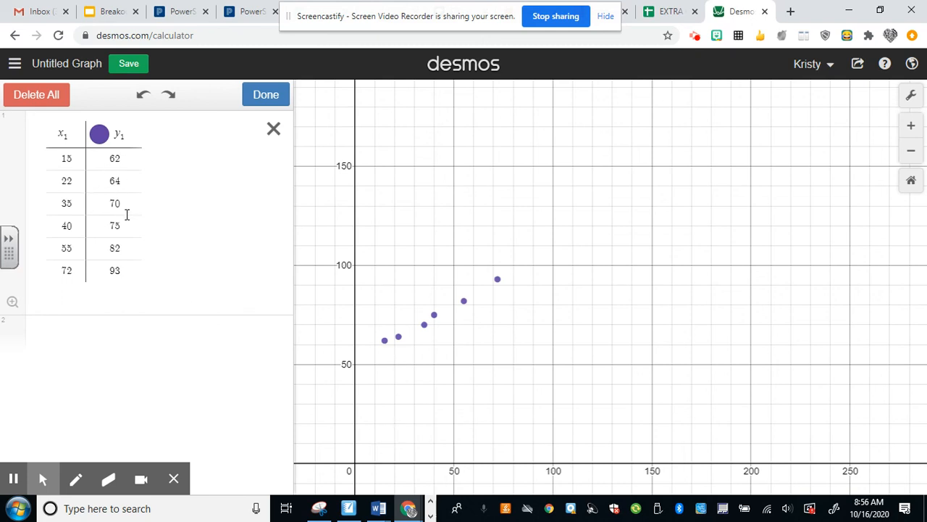
# Step: Add the linear regression y₁ ~ mx₁ + b as a new expression below the table
pyautogui.click(51, 329)
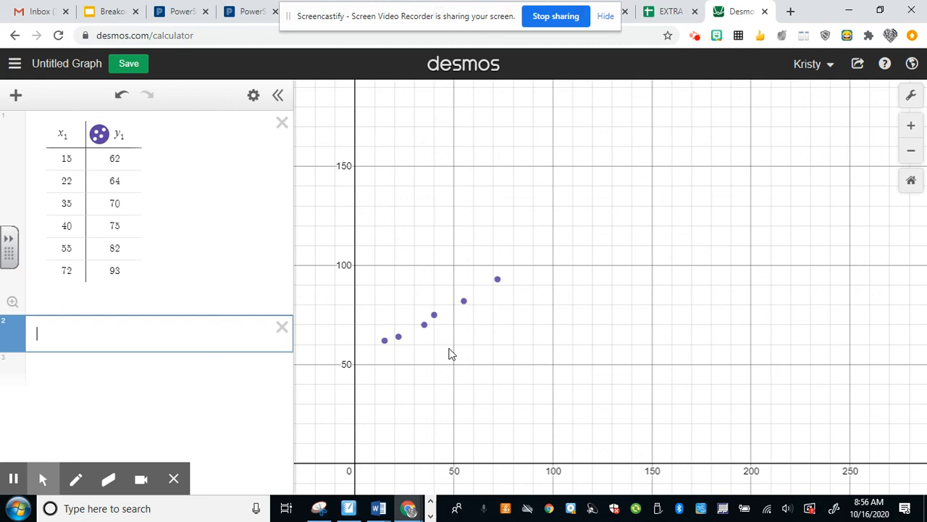
pyautogui.write('y1')
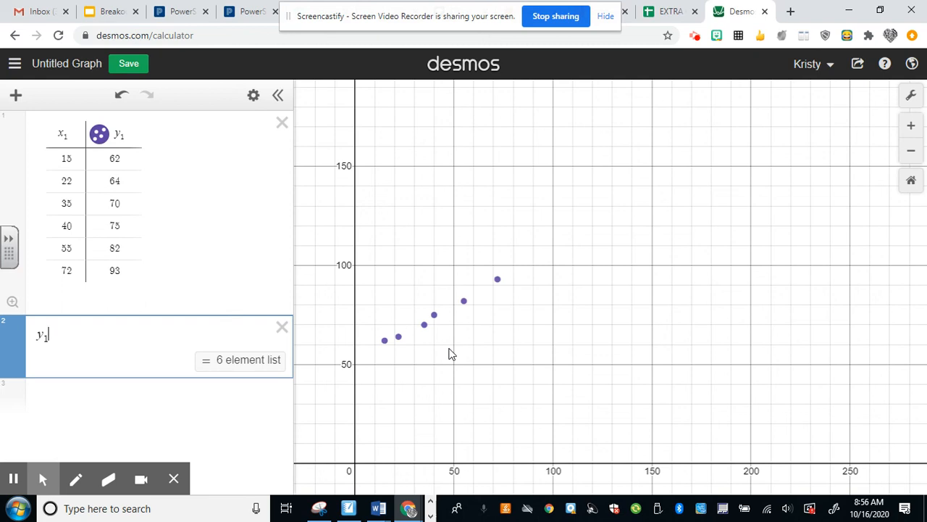
pyautogui.write('~')
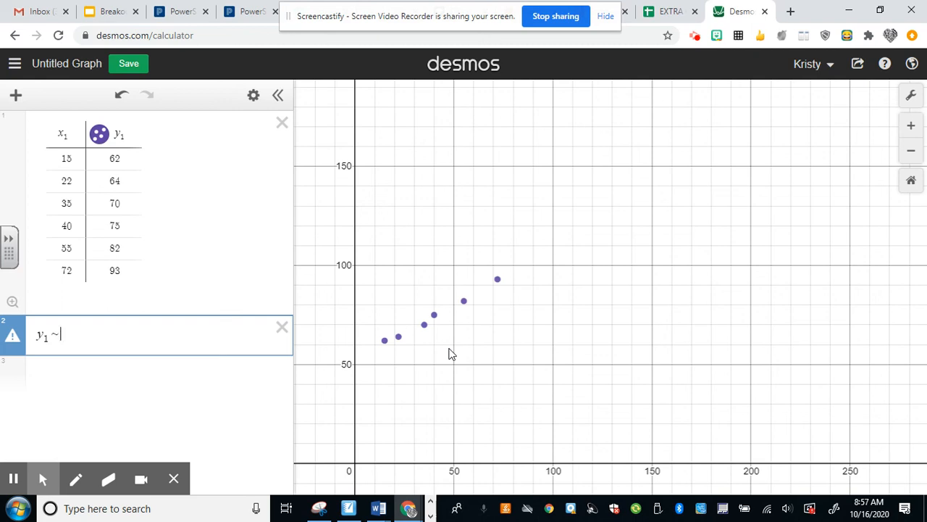
pyautogui.write('mx1')
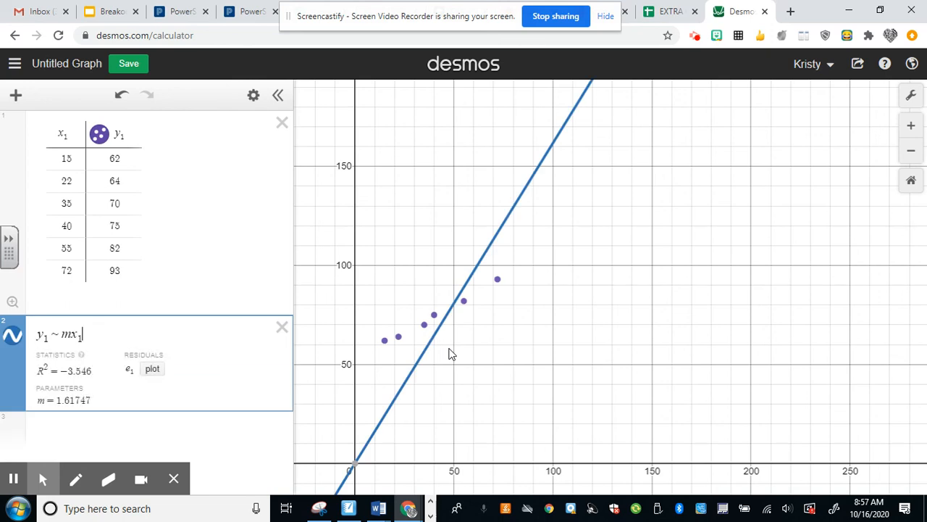
pyautogui.write('+b')
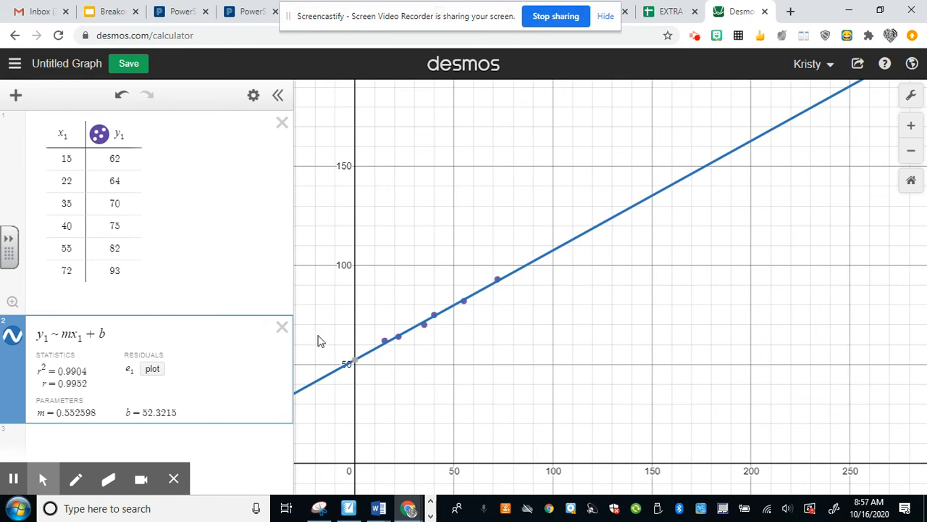
# Step: Change the colour of the regression line to purple
pyautogui.click(253, 95)
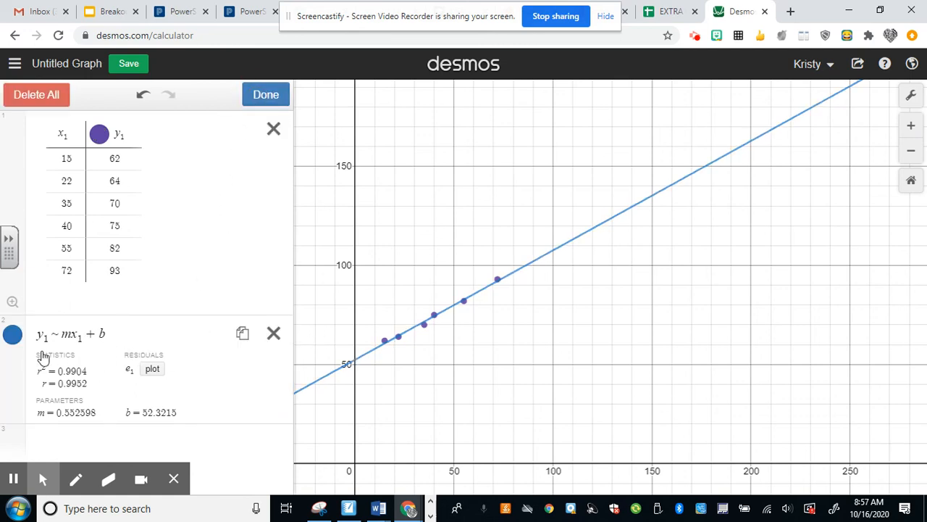
pyautogui.click(14, 338)
pyautogui.click(145, 356)
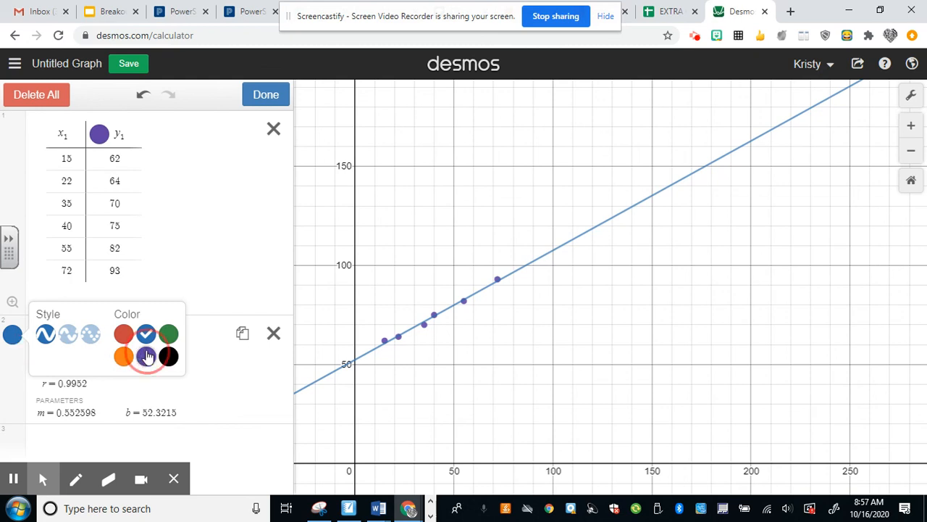
# Step: Finish editing the regression's colour and add the equation y = 0.552598x + 52.3215 as a new expression below the regression
pyautogui.click(200, 355)
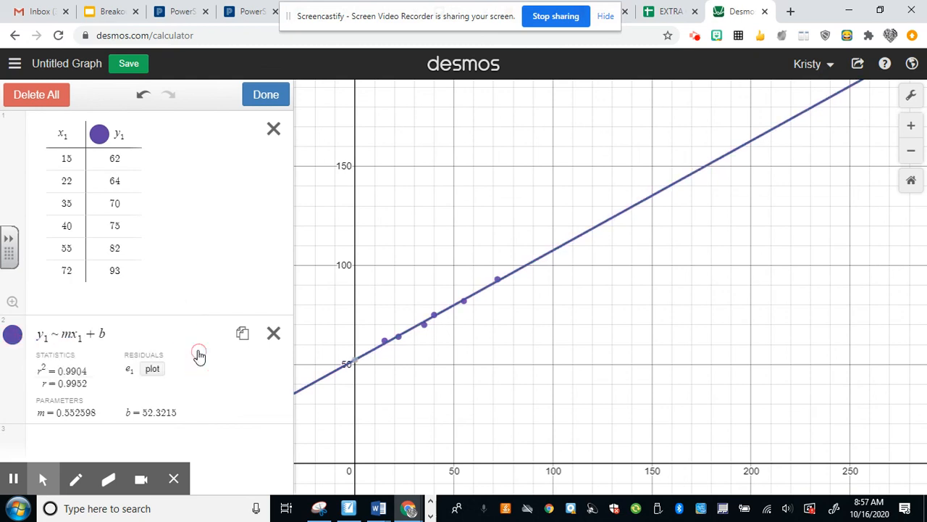
pyautogui.click(266, 96)
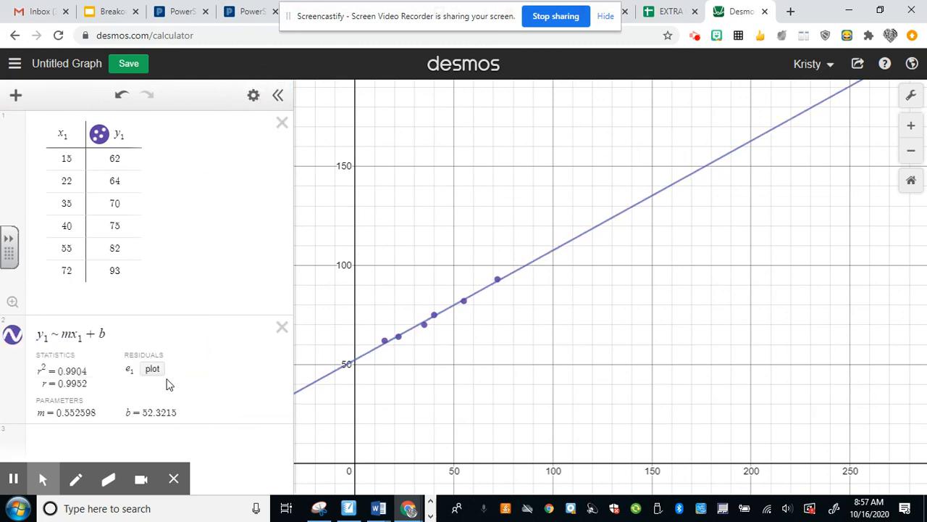
pyautogui.click(76, 443)
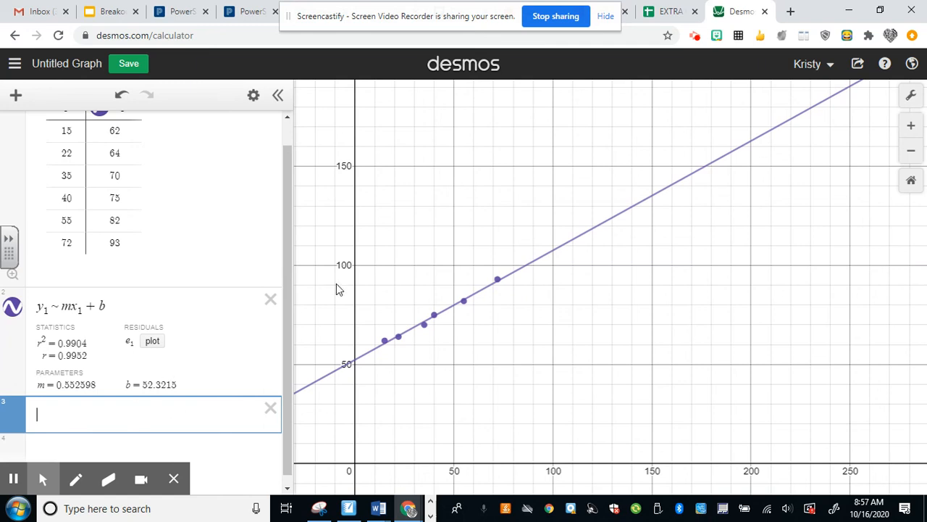
pyautogui.write('y = 0.552')
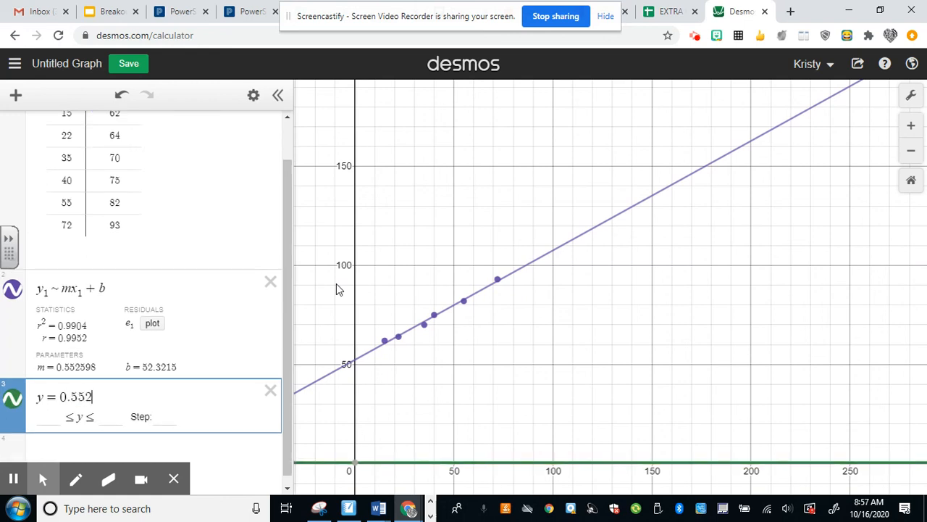
pyautogui.write('598x +')
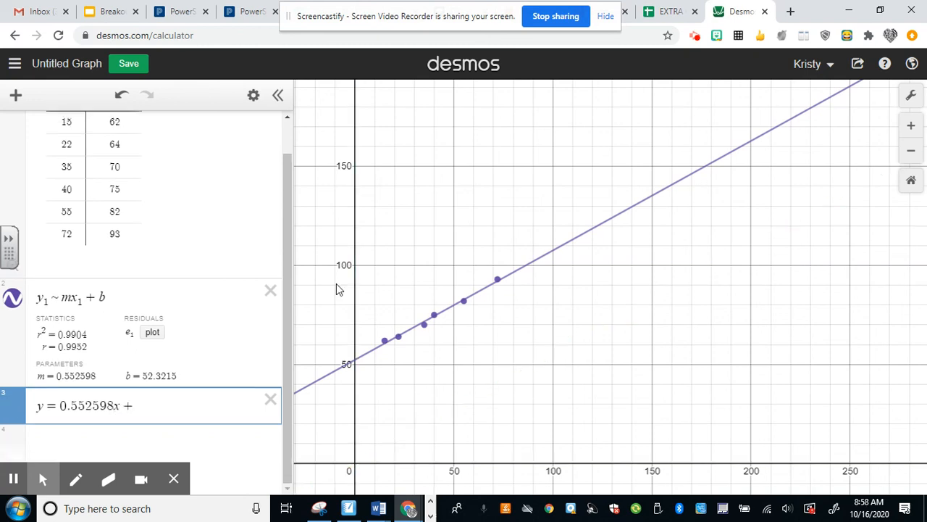
pyautogui.write(' 52.')
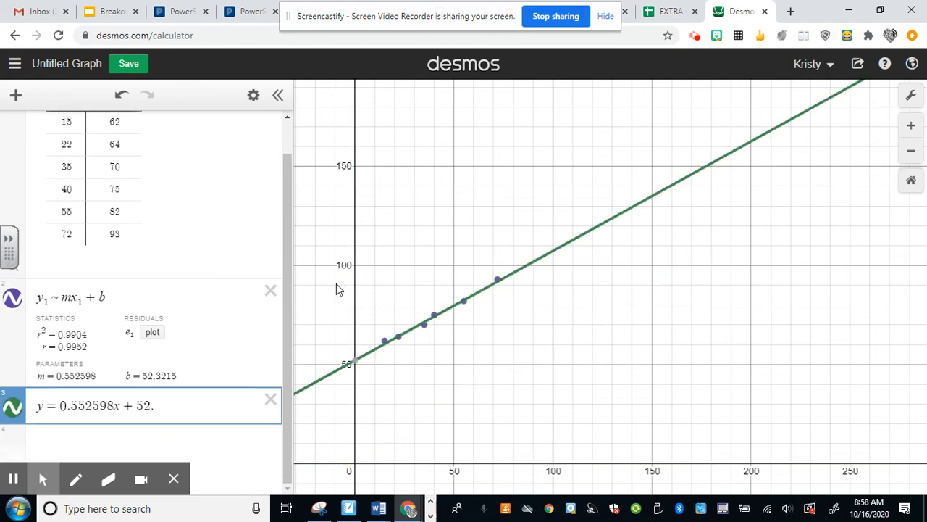
pyautogui.write('3215')
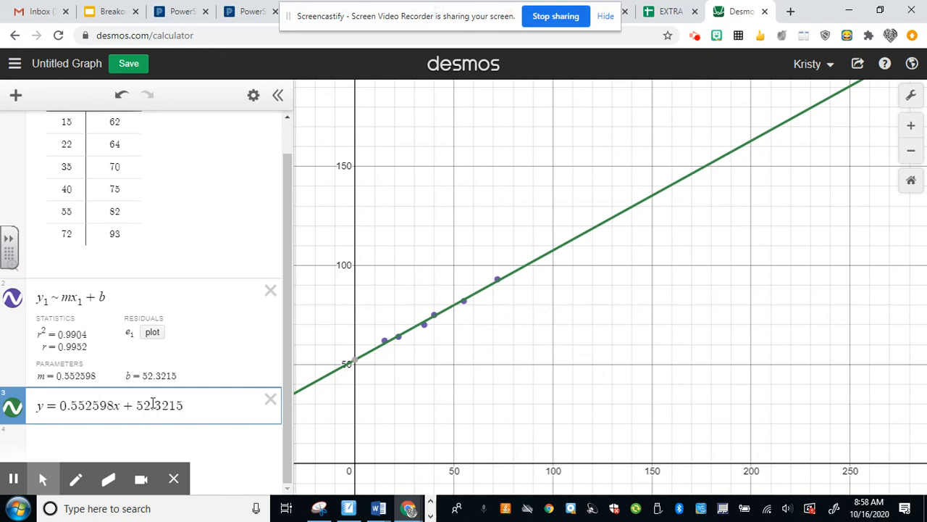
pyautogui.press('Return')
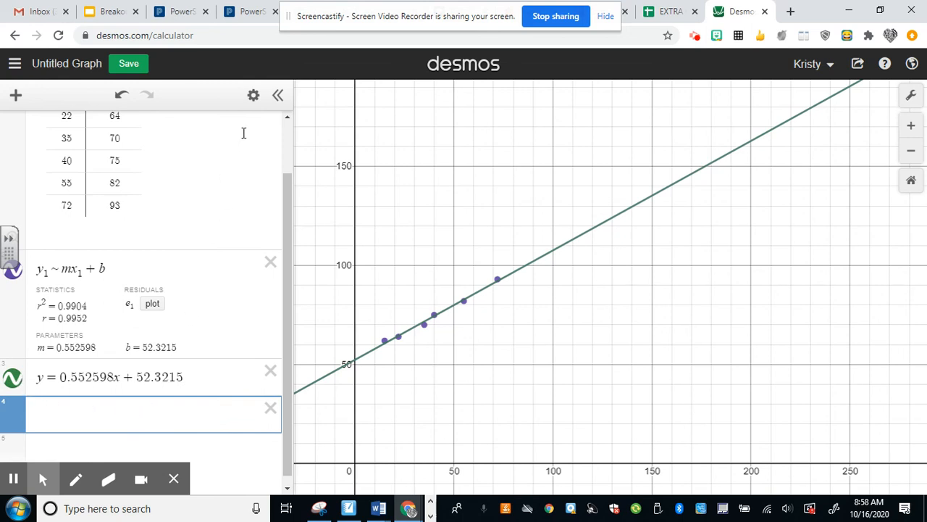
# Step: Change the colour of the line y = 0.552598x + 52.3215 to purple
pyautogui.click(253, 95)
pyautogui.click(13, 377)
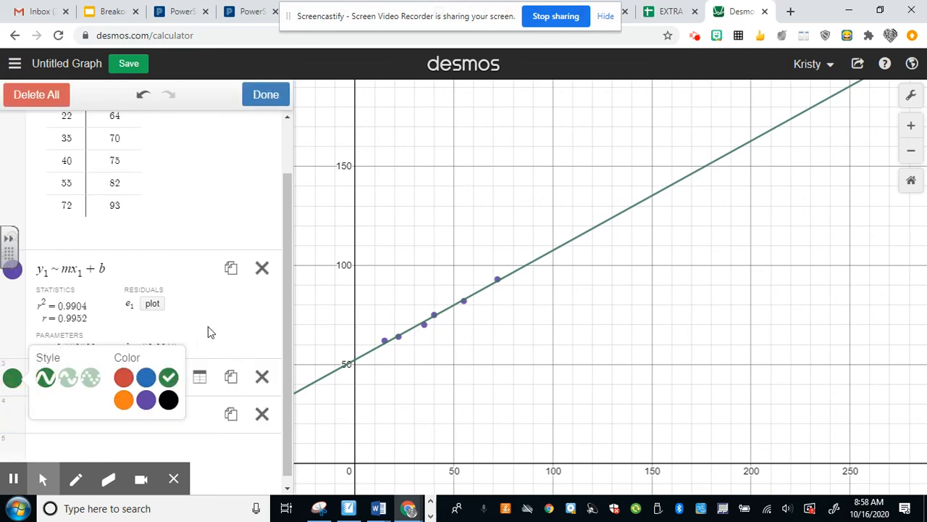
pyautogui.click(146, 399)
pyautogui.click(123, 378)
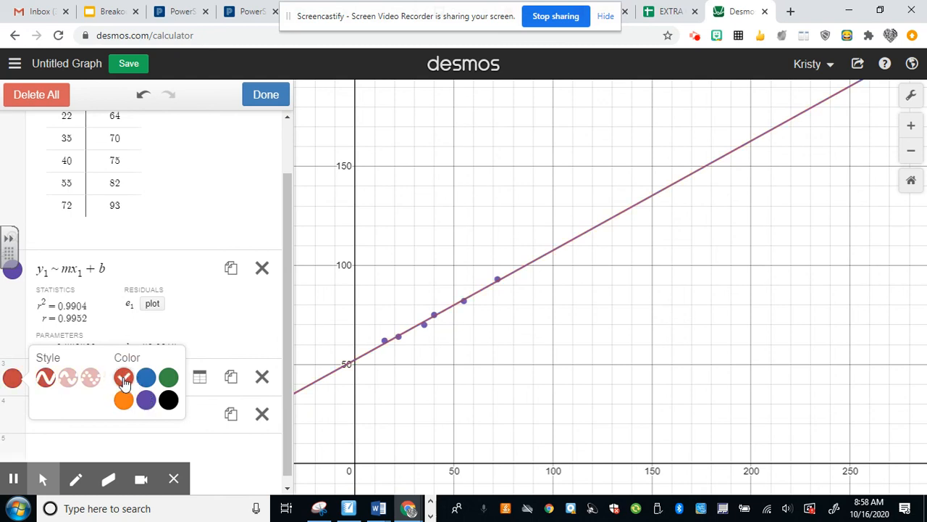
pyautogui.click(146, 399)
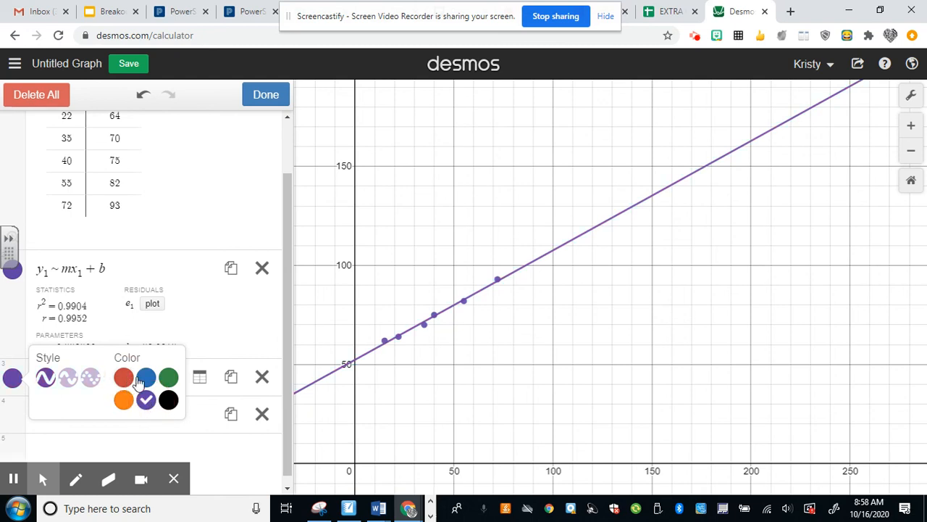
pyautogui.click(263, 101)
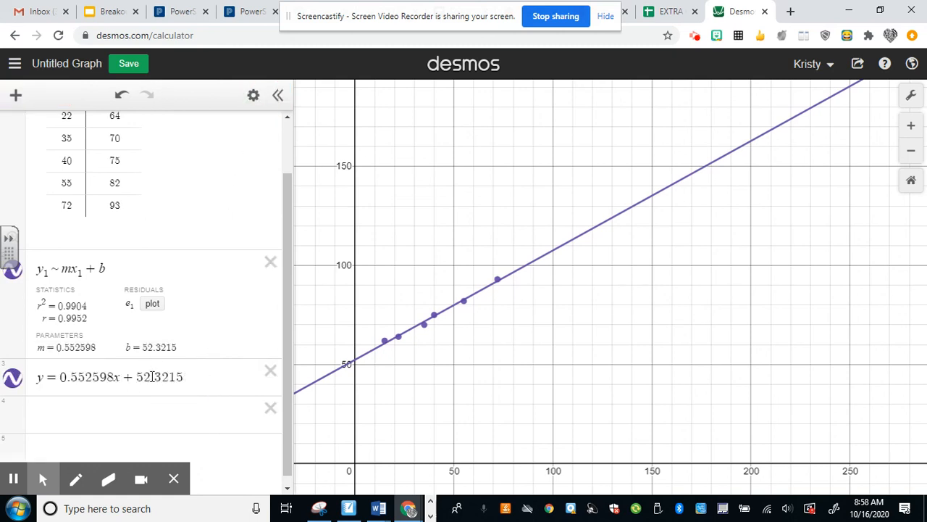
# Step: Hide the line y = 0.552598x + 52.3215 and show it again to compare it with the regression line
pyautogui.click(184, 376)
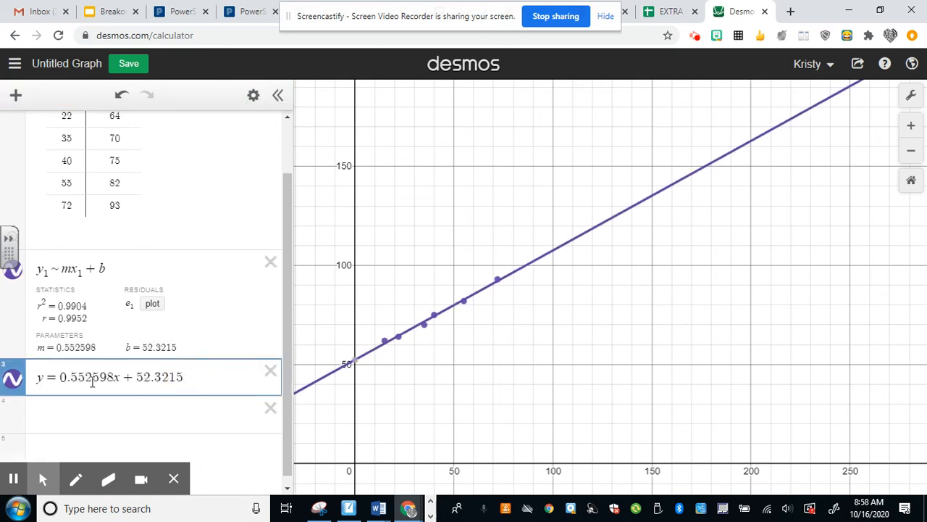
pyautogui.click(13, 380)
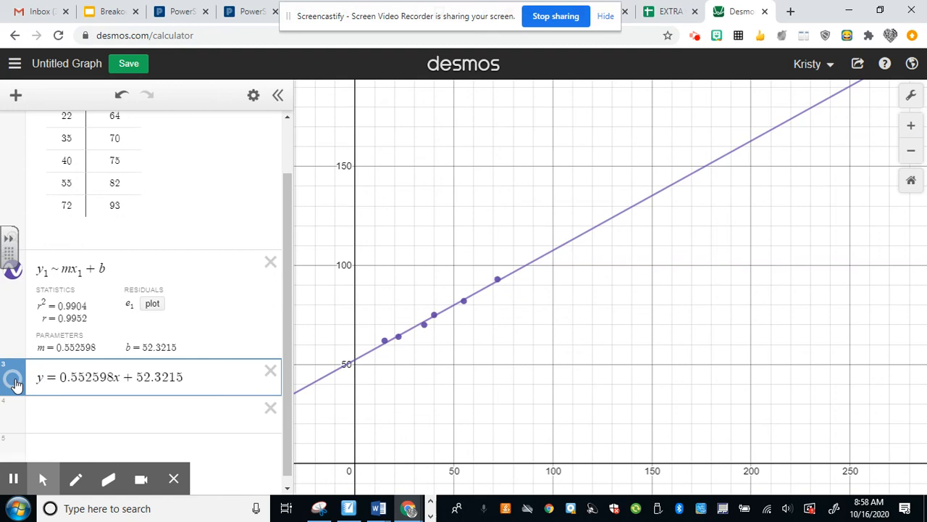
pyautogui.click(14, 382)
# Step: Convert the equation y = 0.552598x + 52.3215 into a table of values and add the x values 60 and 90
pyautogui.click(253, 95)
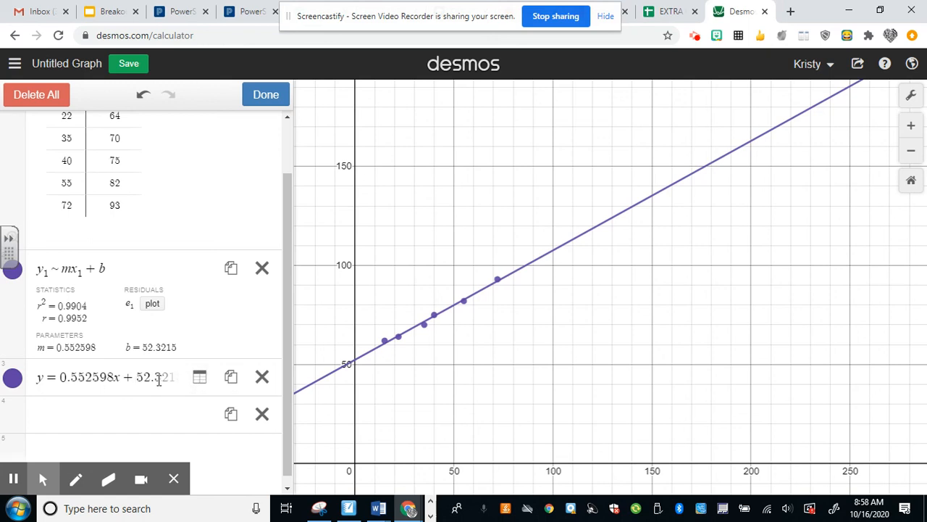
pyautogui.click(200, 376)
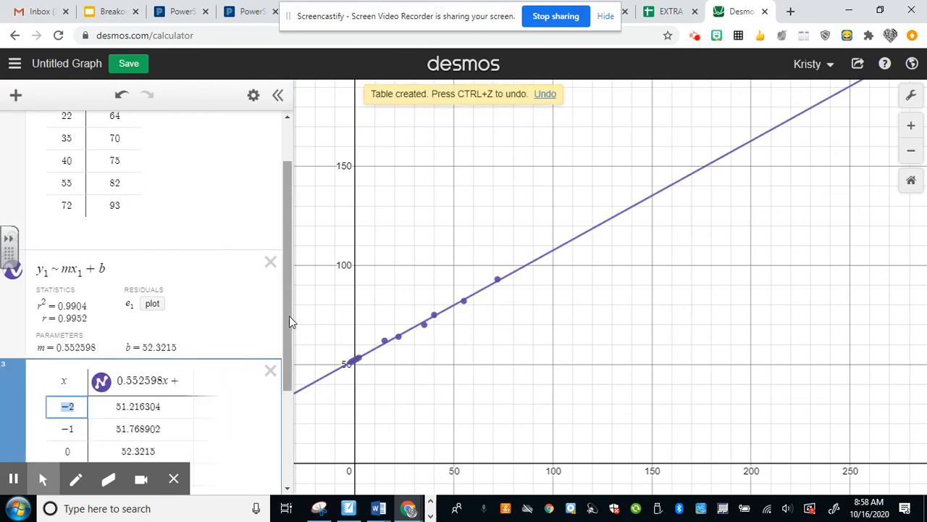
pyautogui.moveTo(289, 315); pyautogui.dragTo(293, 388)
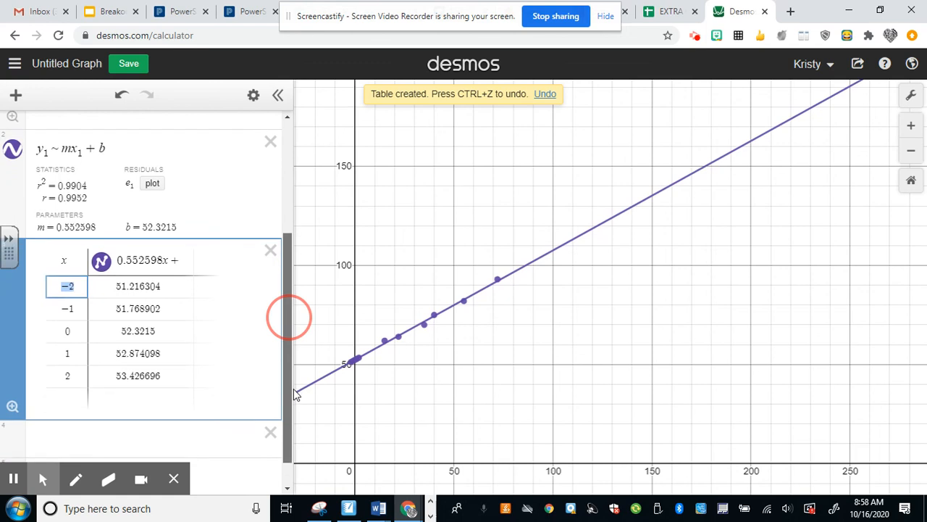
pyautogui.click(76, 399)
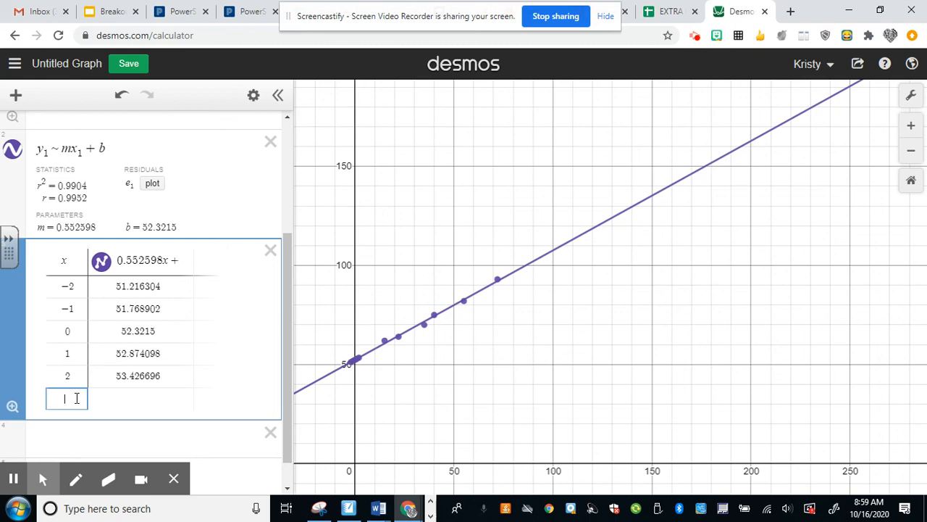
pyautogui.write('60')
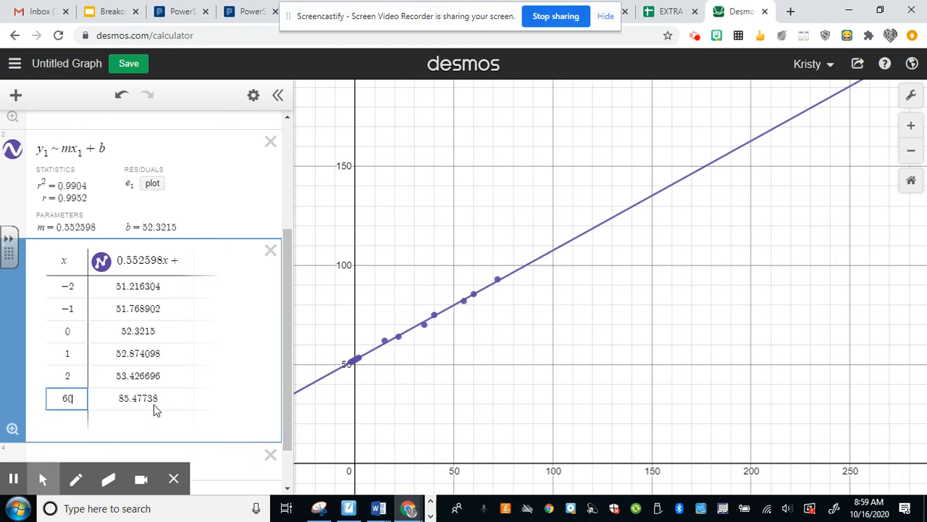
pyautogui.press('Return')
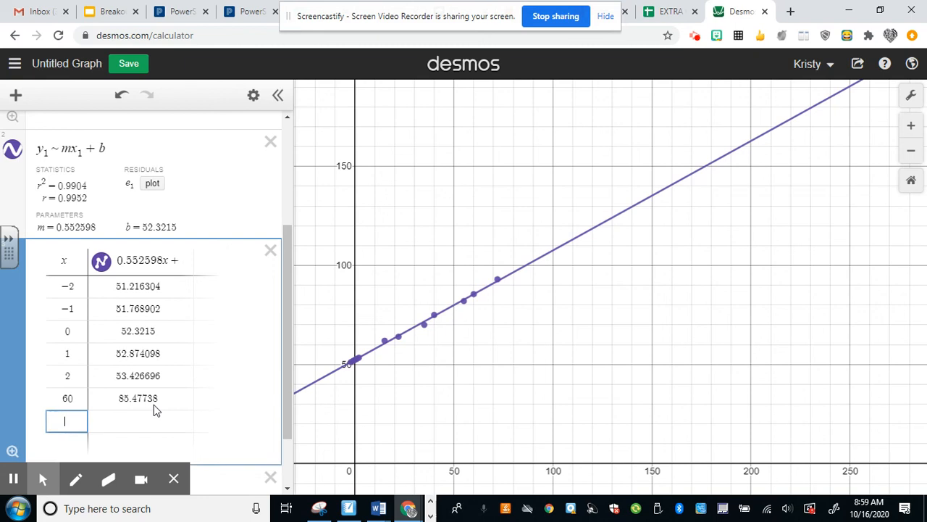
pyautogui.write('90')
pyautogui.scroll(3, 178, 292)
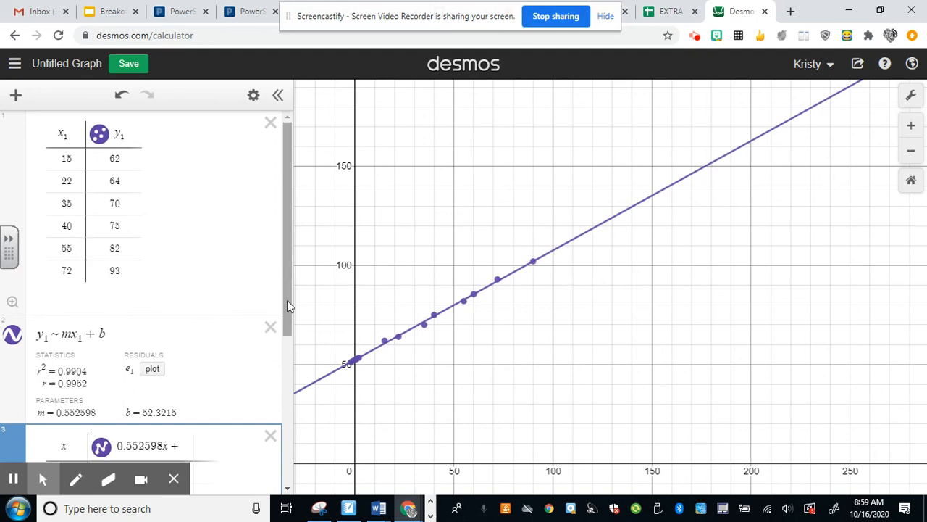
pyautogui.moveTo(287, 300); pyautogui.dragTo(288, 440)
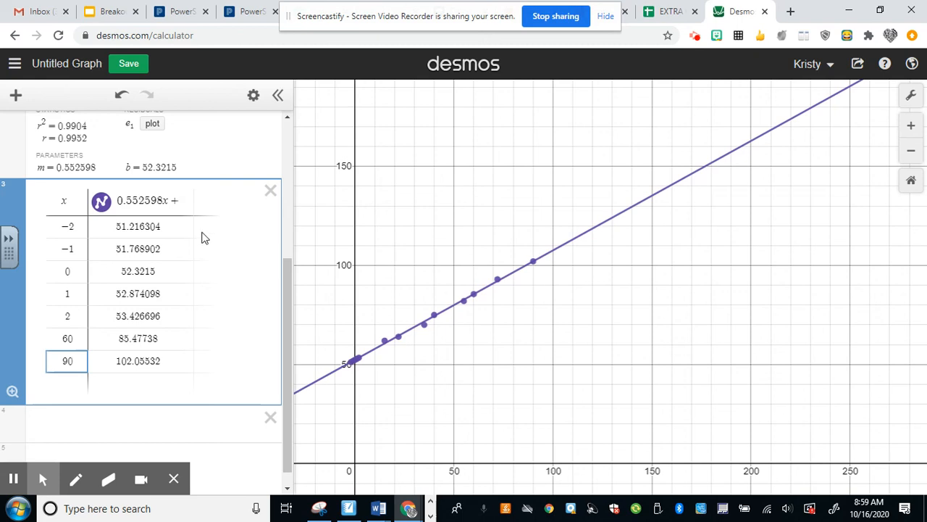
pyautogui.moveTo(287, 294); pyautogui.dragTo(296, 143)
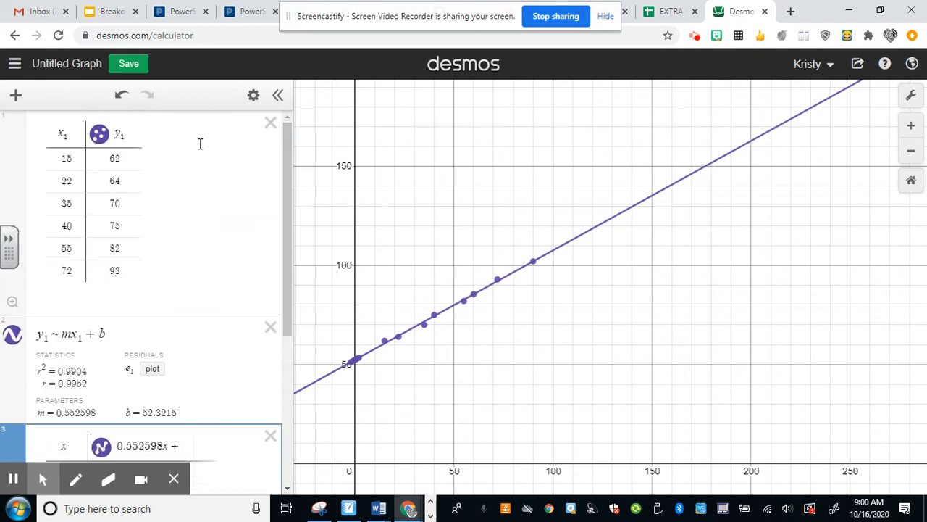
# Step: Save the graph with the title "Line of Best Fit Explanation"
pyautogui.click(67, 63)
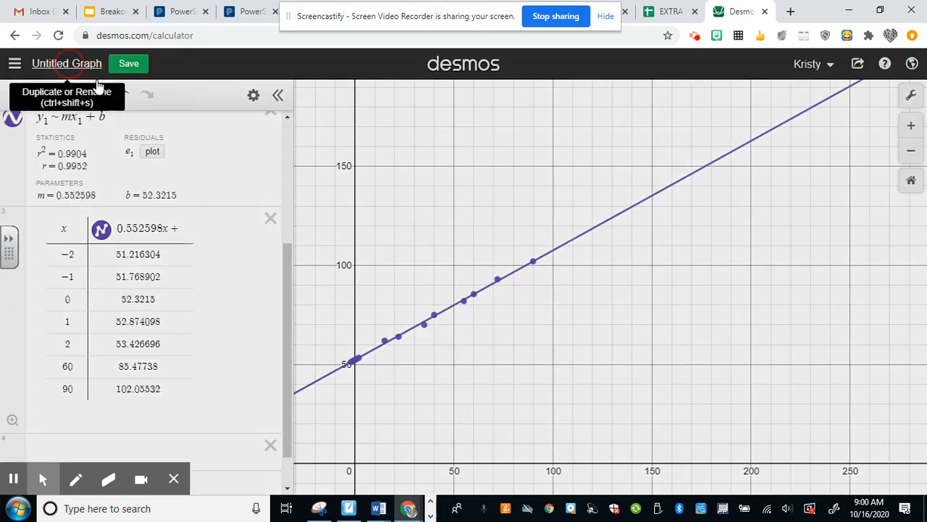
pyautogui.write('L')
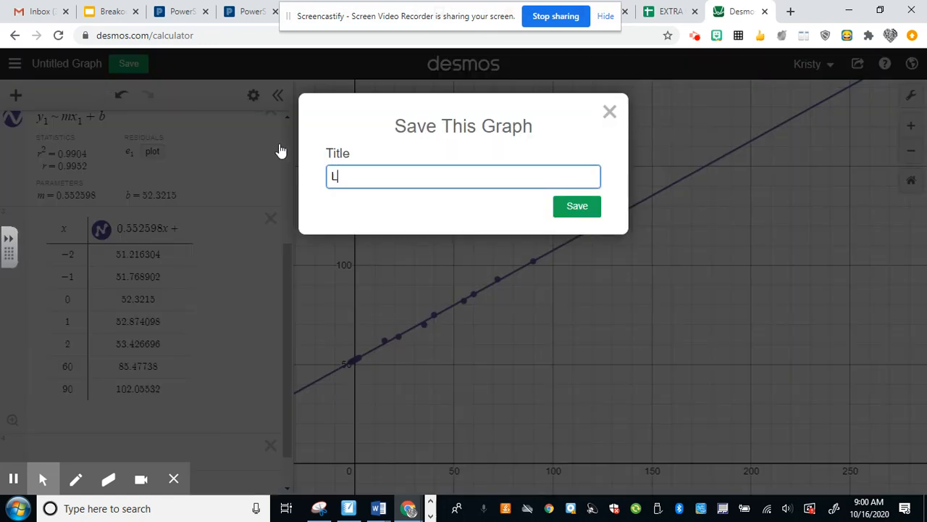
pyautogui.write('ine of Best Fit')
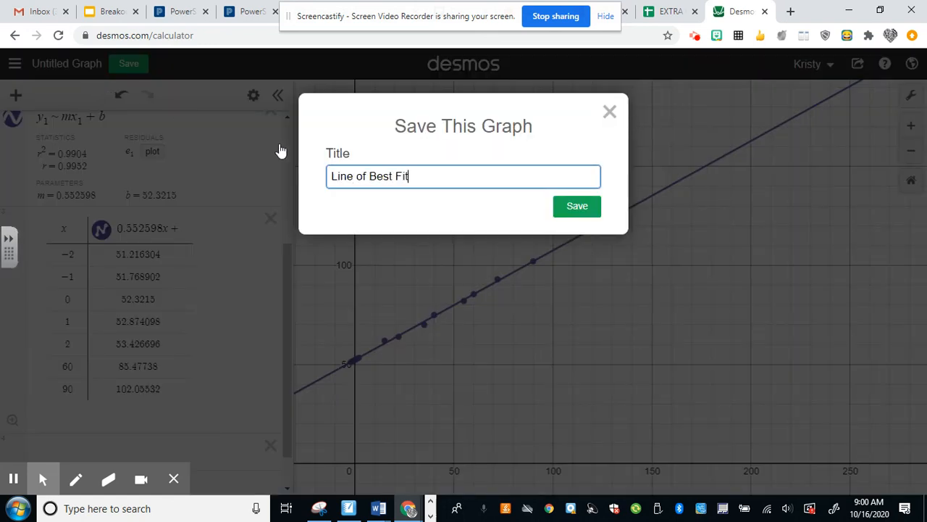
pyautogui.write(' Explanation')
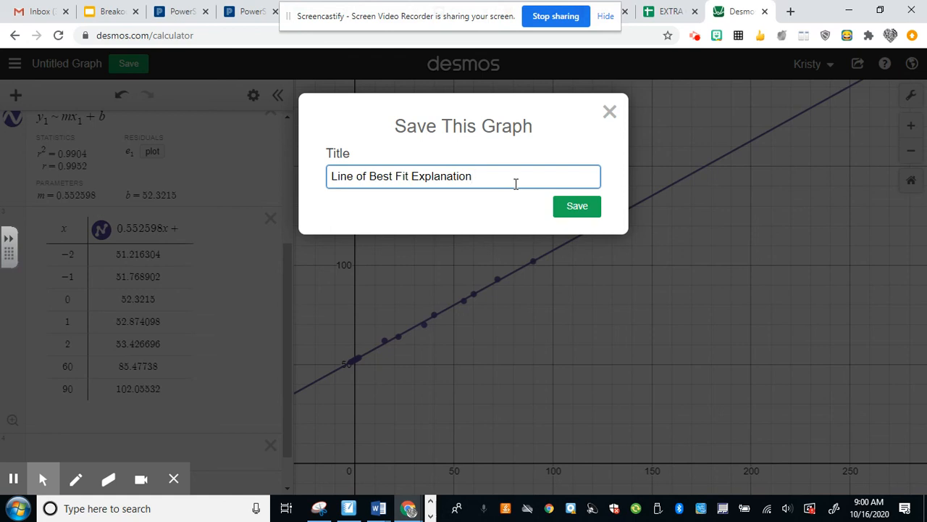
pyautogui.click(575, 207)
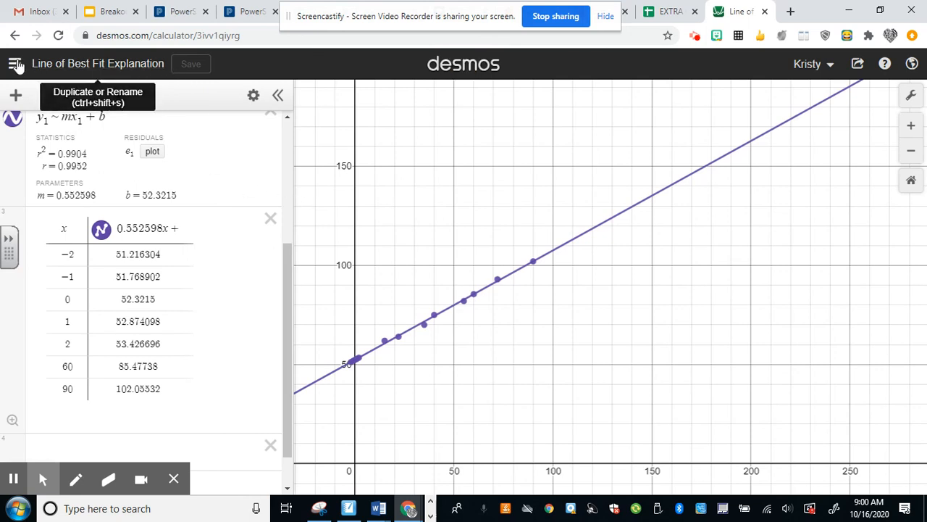
# Step: View the list of saved graphs and the current graph's sharing options, closing both without changes
pyautogui.click(16, 64)
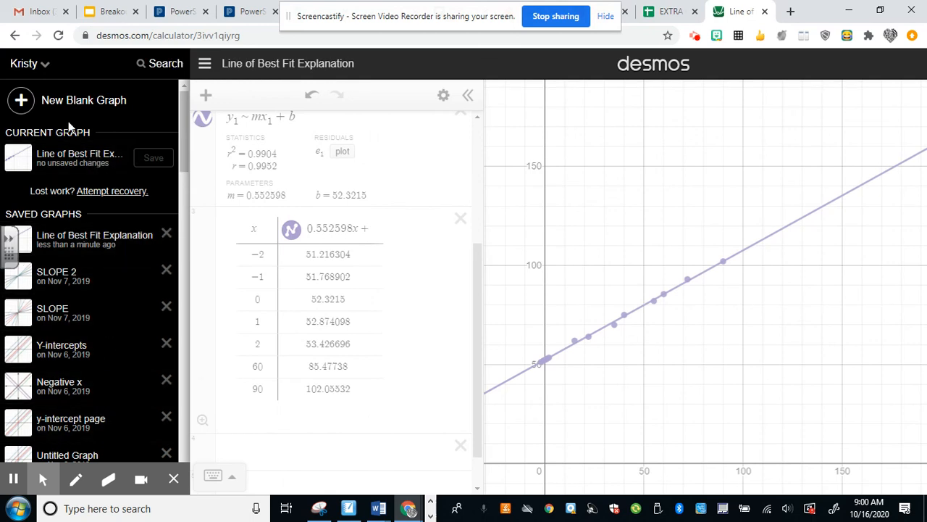
pyautogui.click(508, 183)
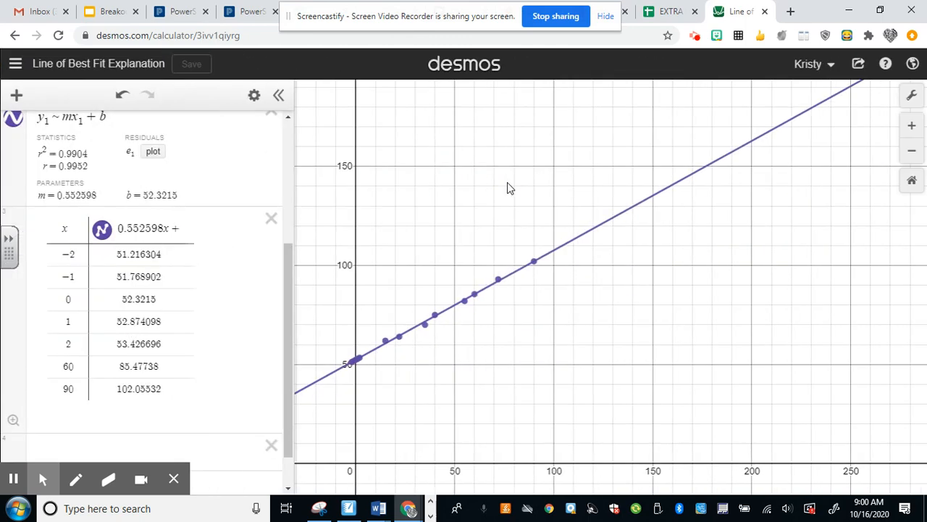
pyautogui.click(860, 65)
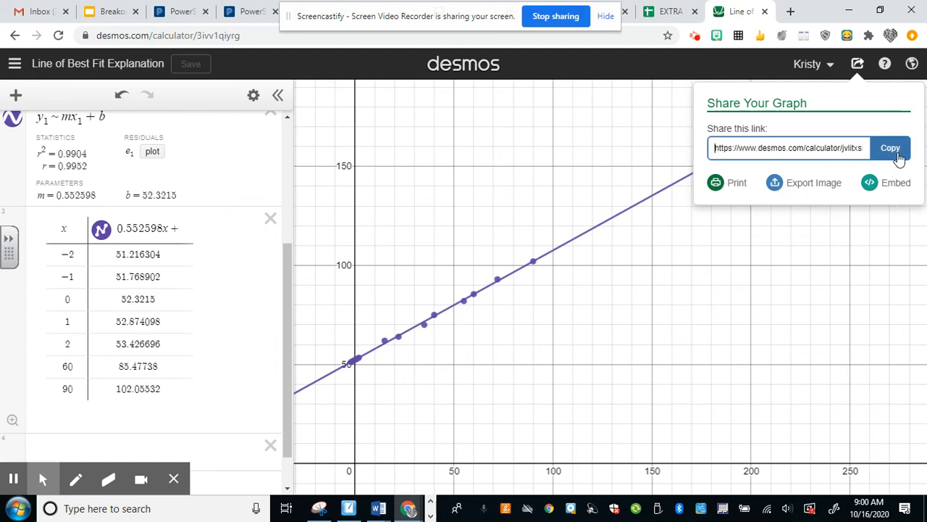
pyautogui.click(598, 179)
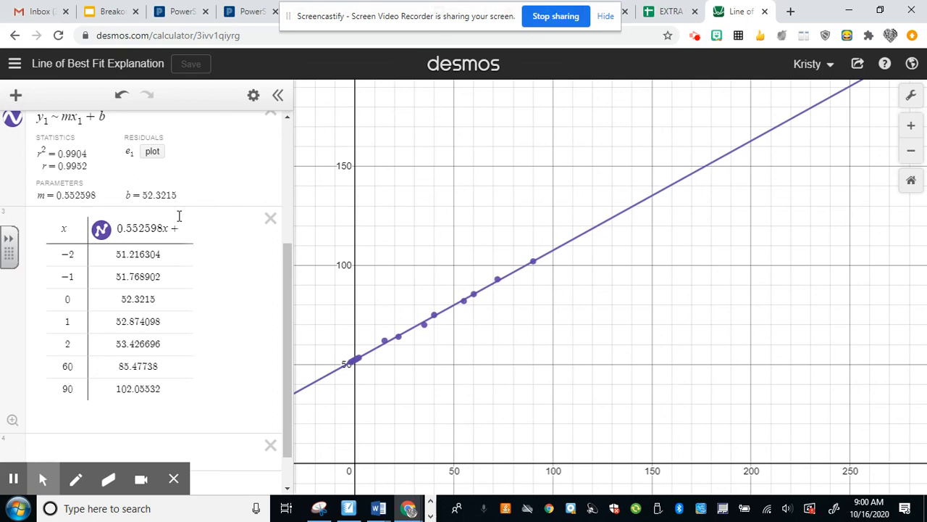
pyautogui.scroll(3, 179, 215)
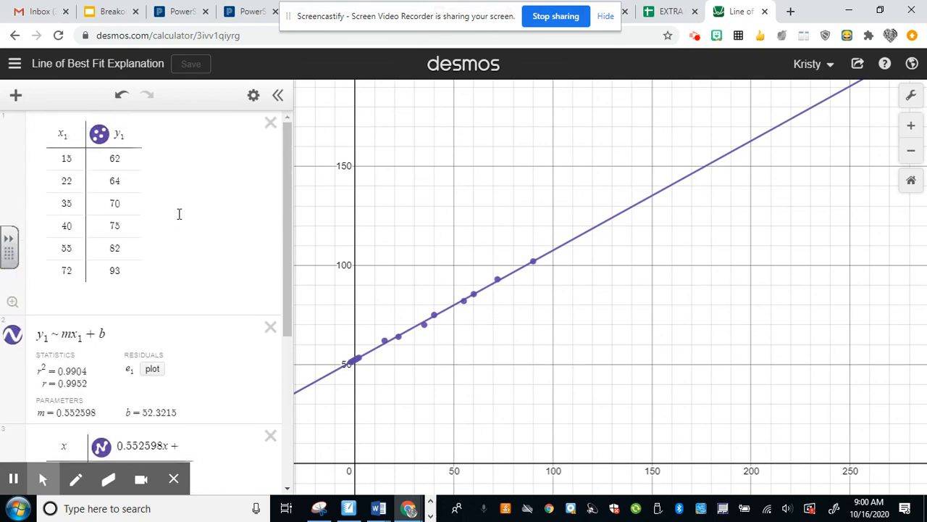
pyautogui.scroll(-3, 179, 216)
pyautogui.scroll(2, 180, 220)
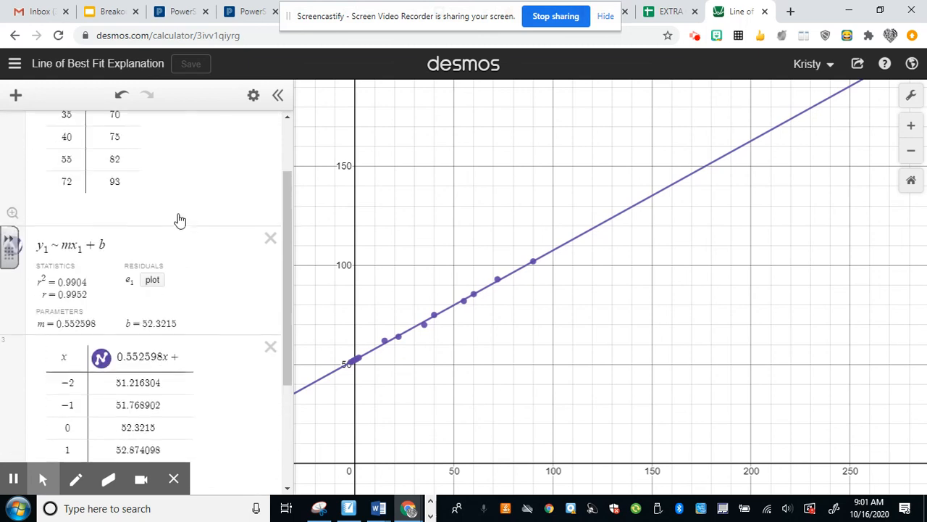
pyautogui.scroll(1, 180, 221)
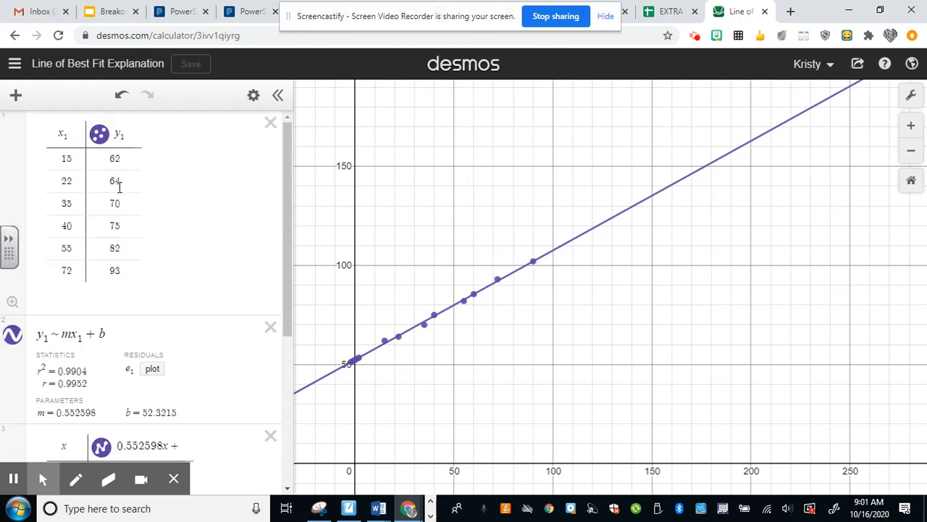